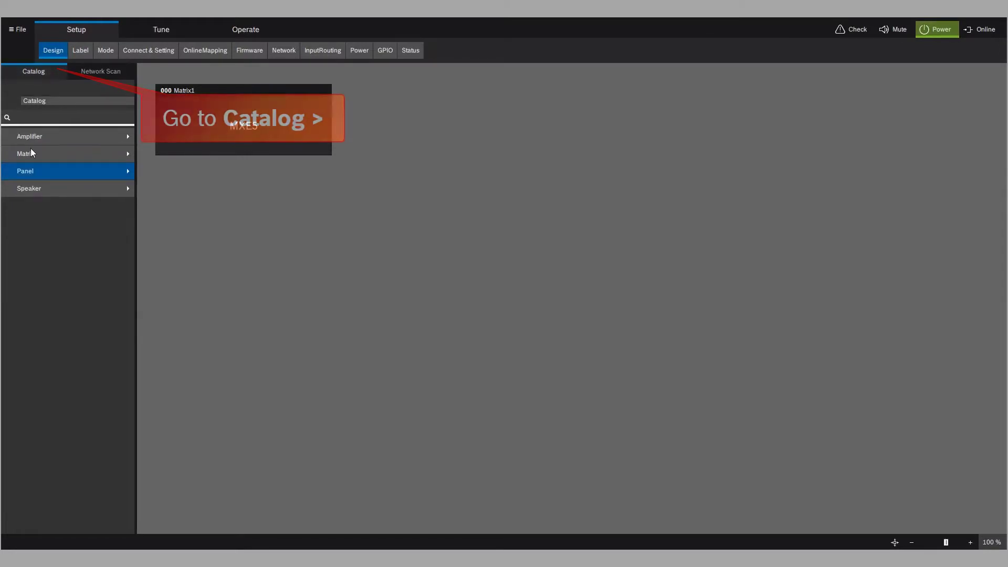
- Place a TPC Empty panel as Panel1 on the worksheet and open its Panel Designer
click(32, 169)
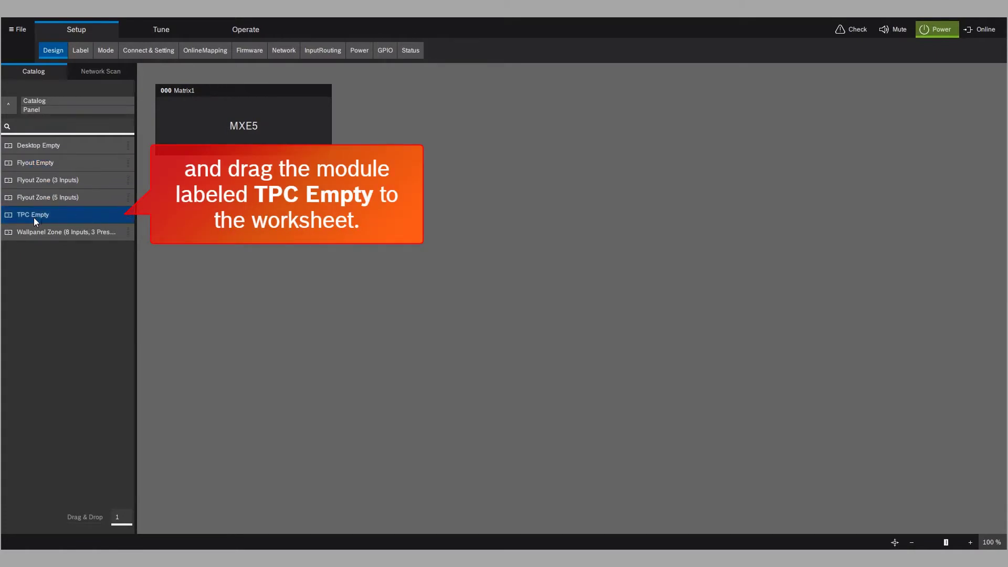
drag(34, 217, 221, 218)
click(241, 220)
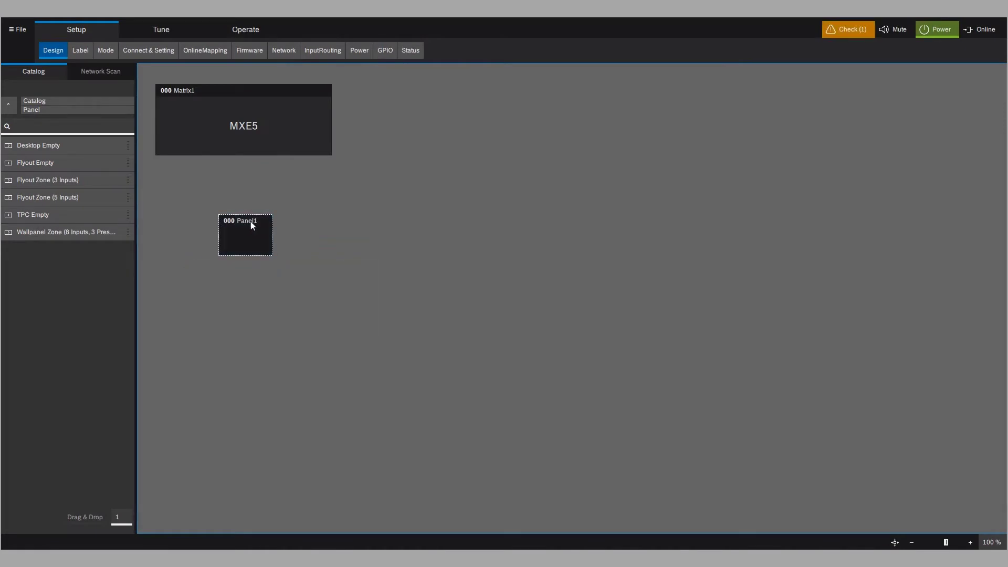
click(250, 221)
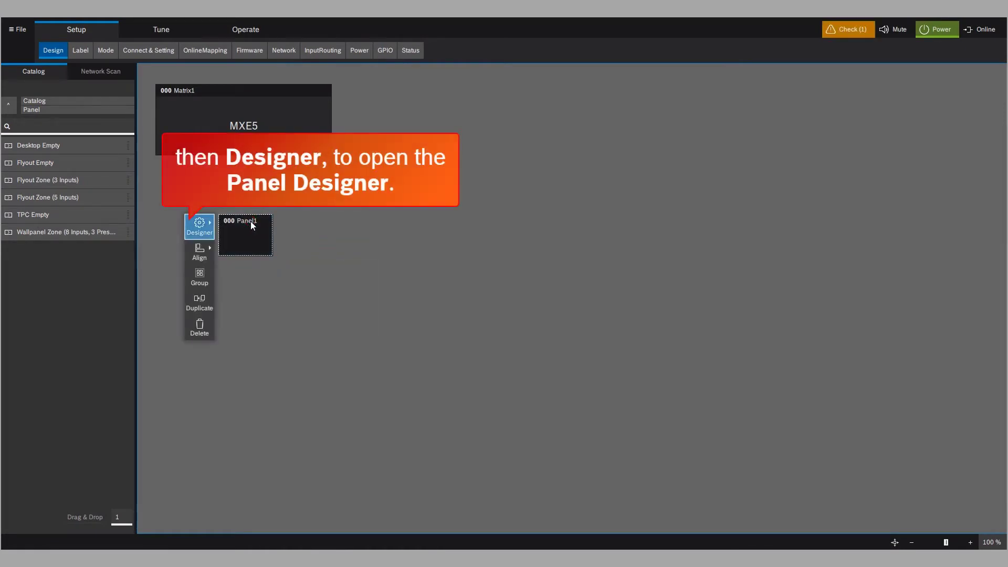
click(197, 225)
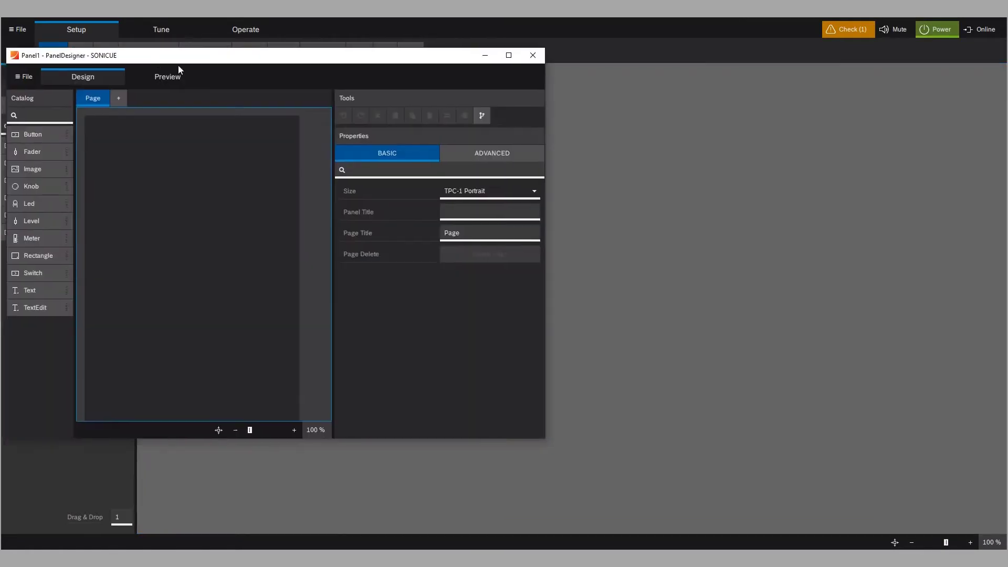
- Set the panel size to TPC-1 Portrait in the Panel Designer properties
drag(147, 54, 494, 89)
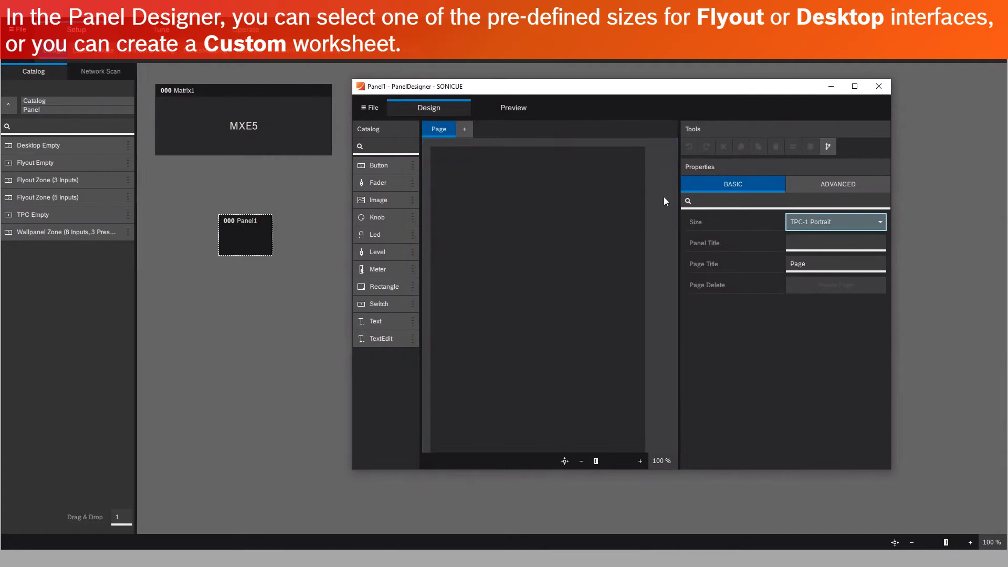
click(876, 223)
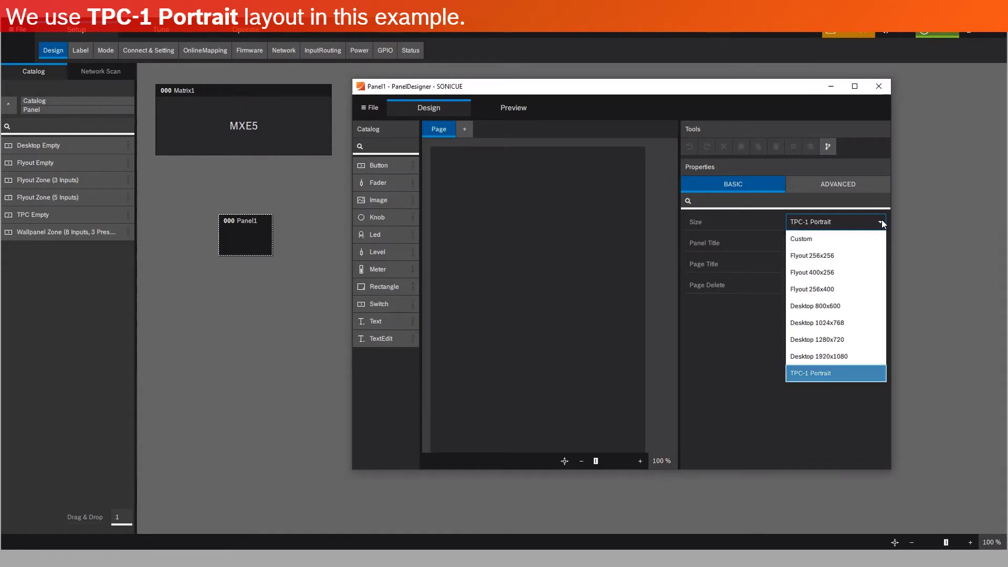
click(818, 373)
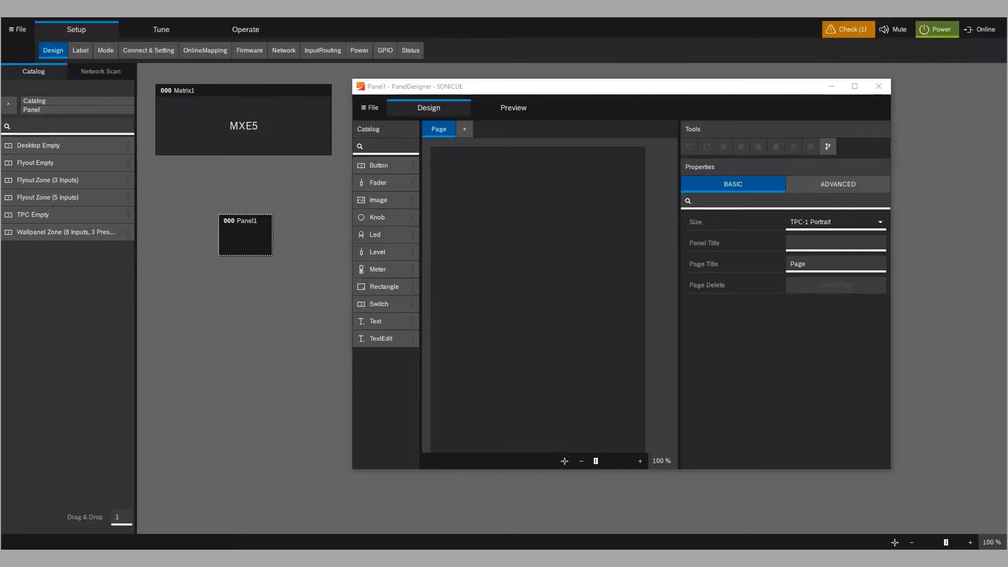
- Retitle the first page to Levels
click(803, 265)
key(BackSpace)
key(BackSpace)
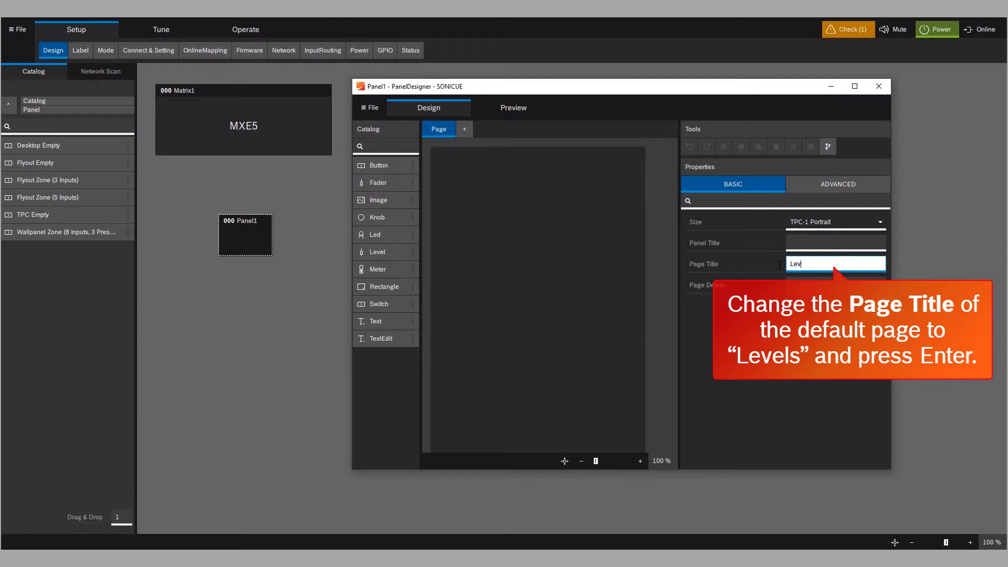
key(Return)
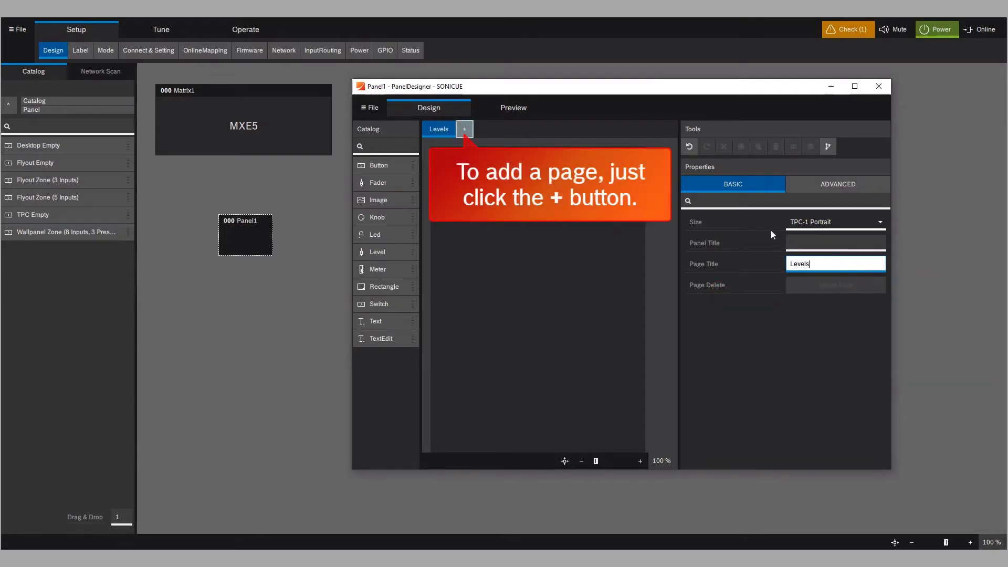
- Add a second page and title it Presets
click(467, 131)
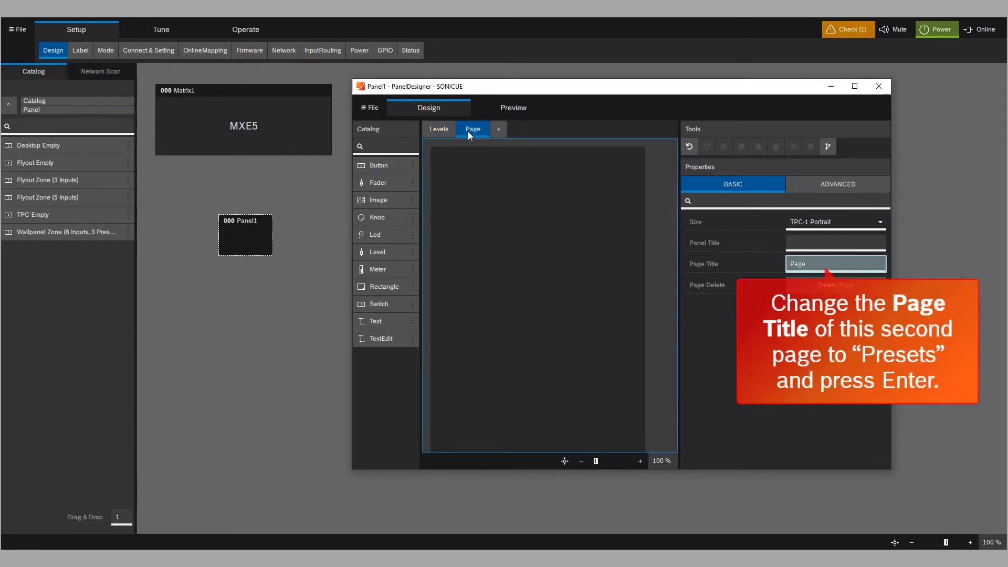
click(804, 264)
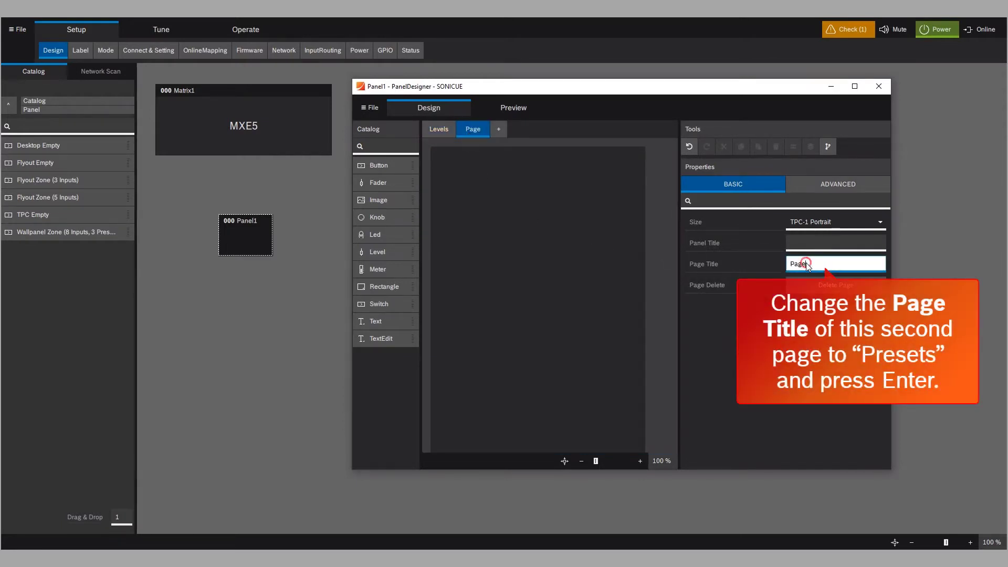
key(BackSpace)
key(BackSpace)
text(rese)
key(Return)
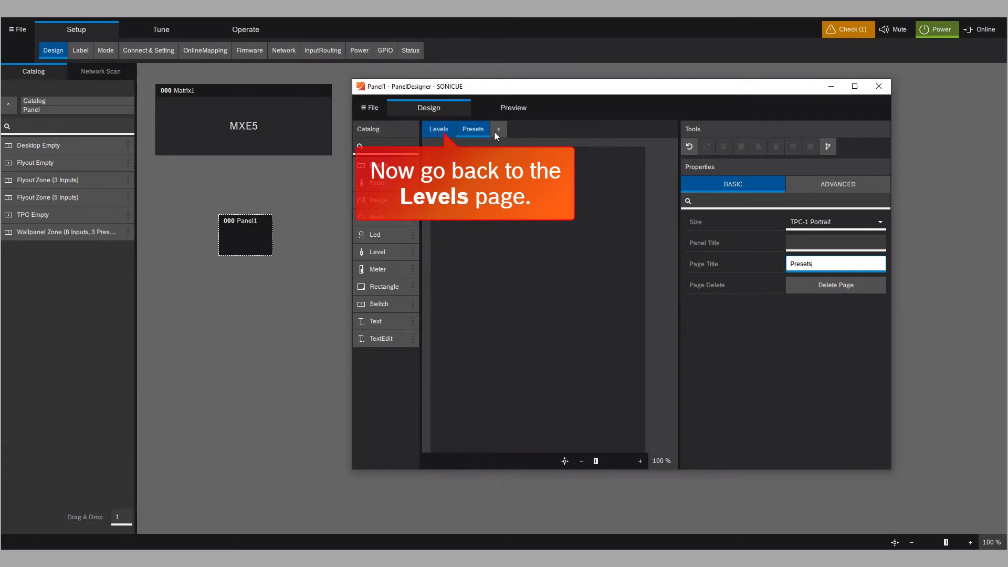
- Add a button labelled Levels to the Levels page with action Navigate to page 1: Levels
click(448, 131)
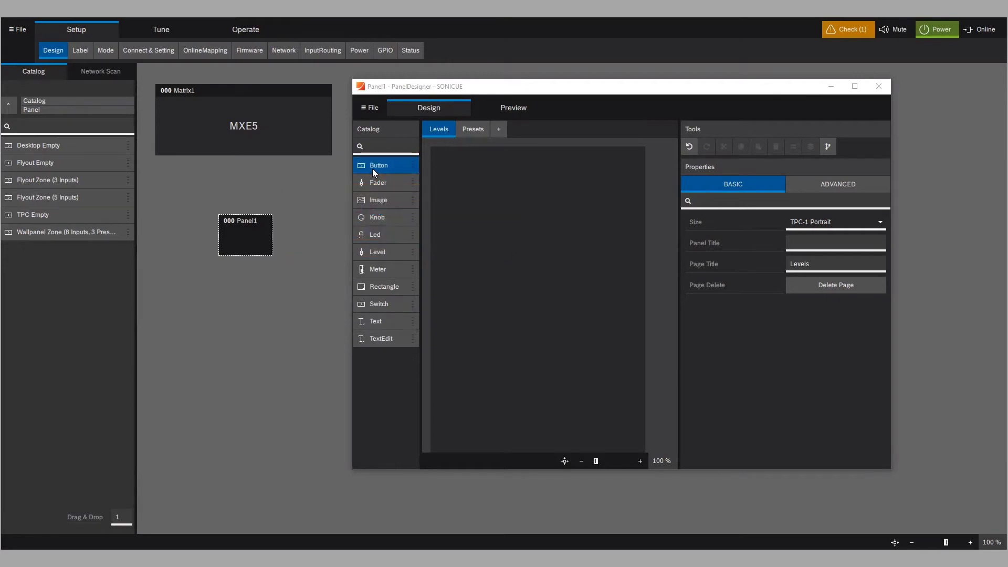
drag(373, 169, 442, 162)
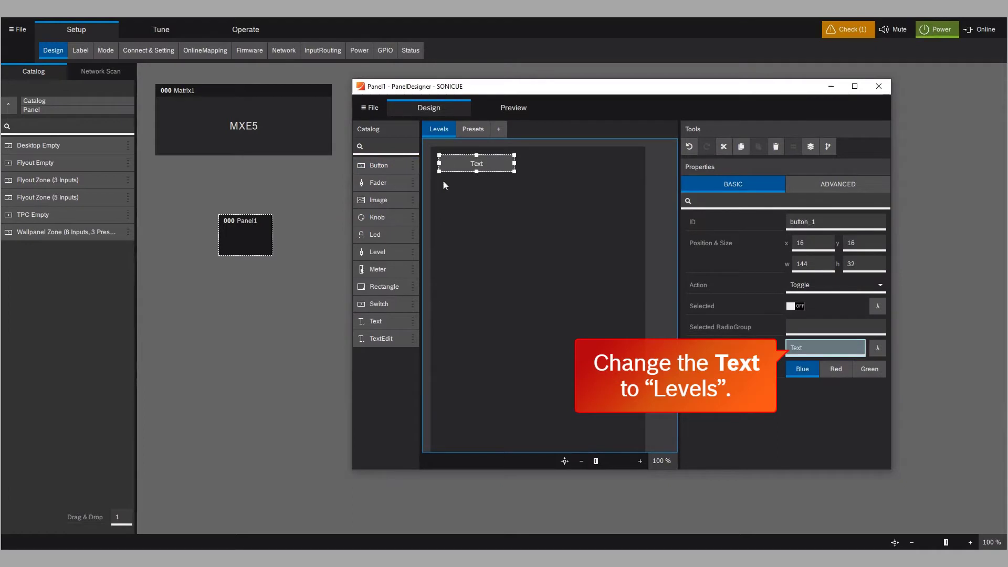
double_click(812, 348)
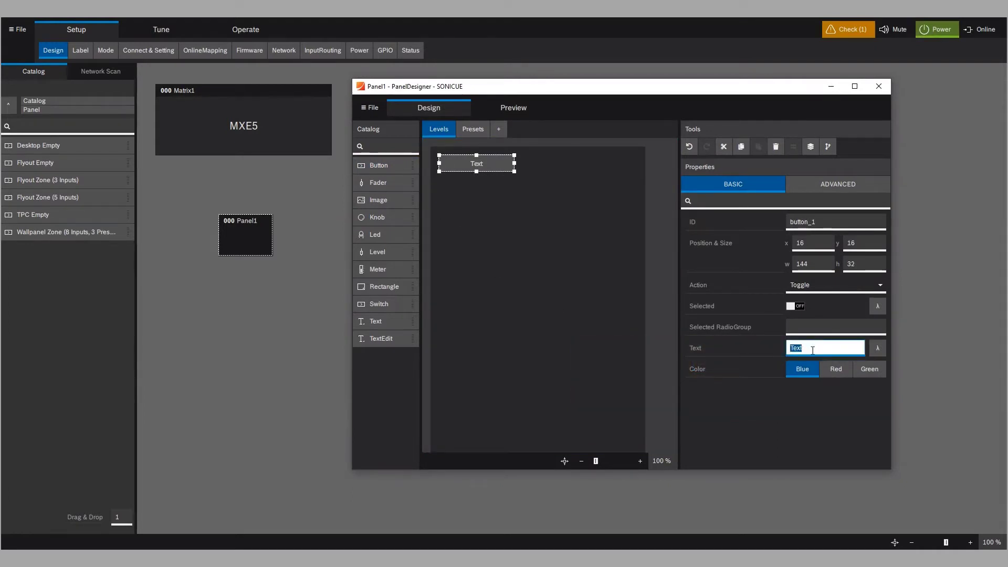
text(Levels)
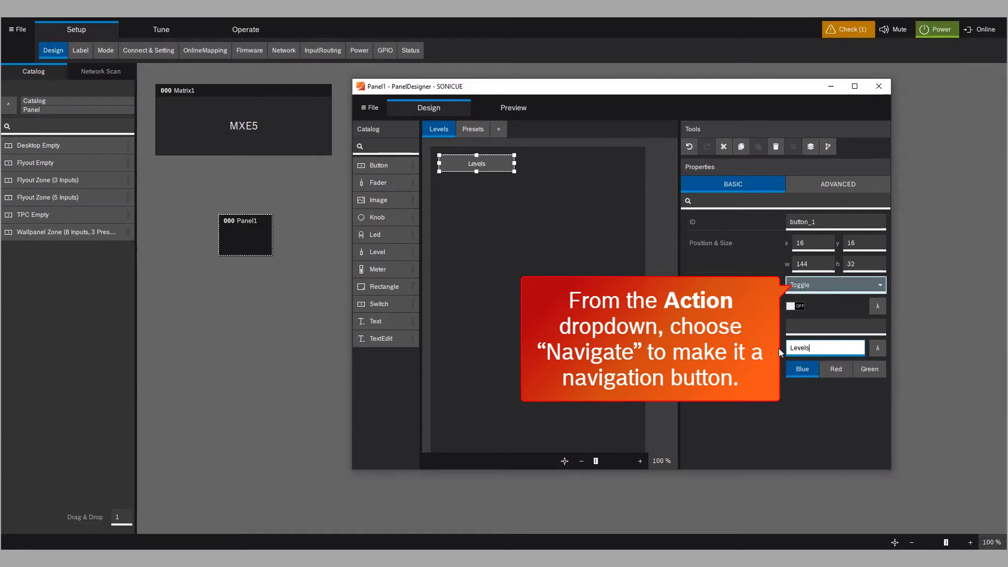
click(879, 286)
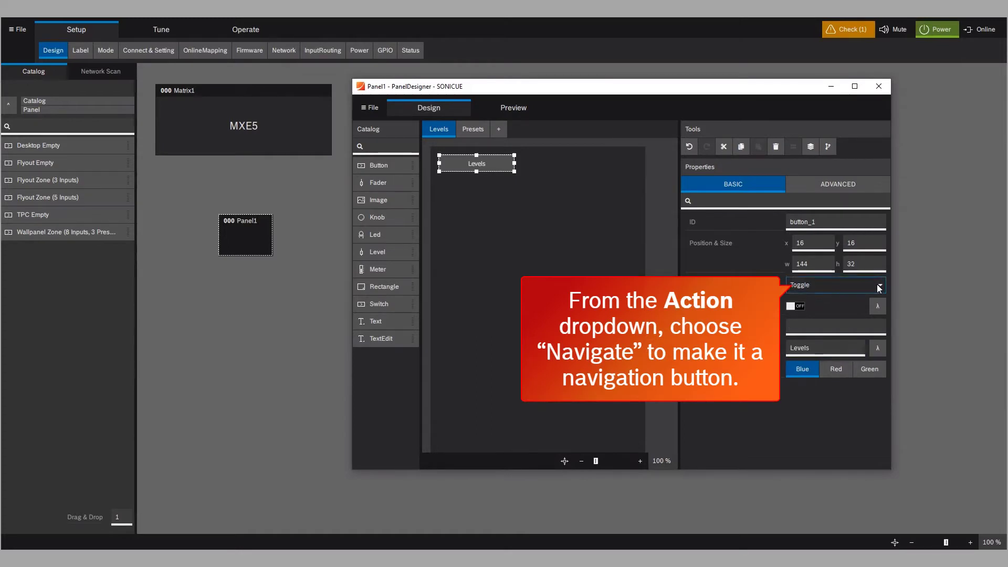
click(879, 286)
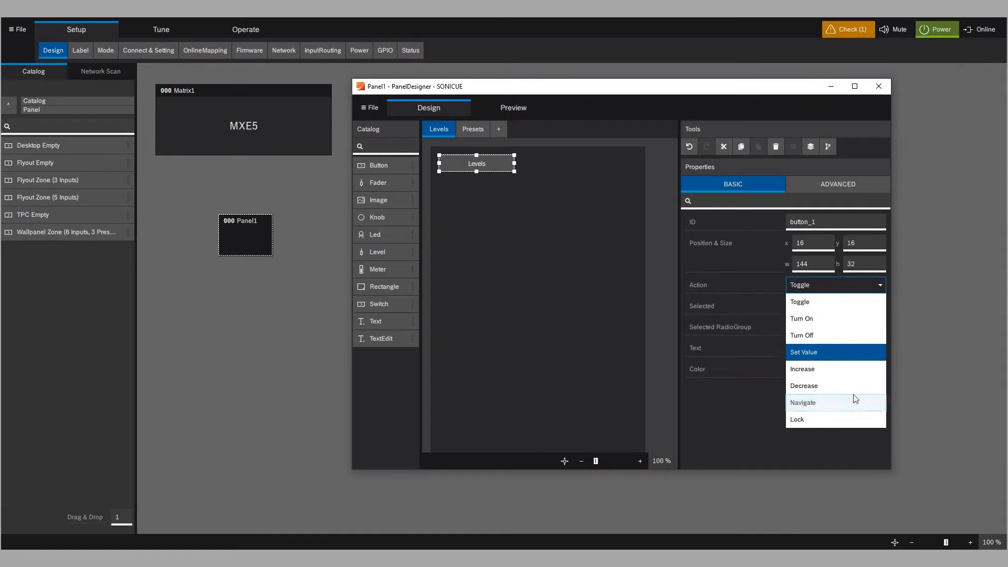
click(840, 403)
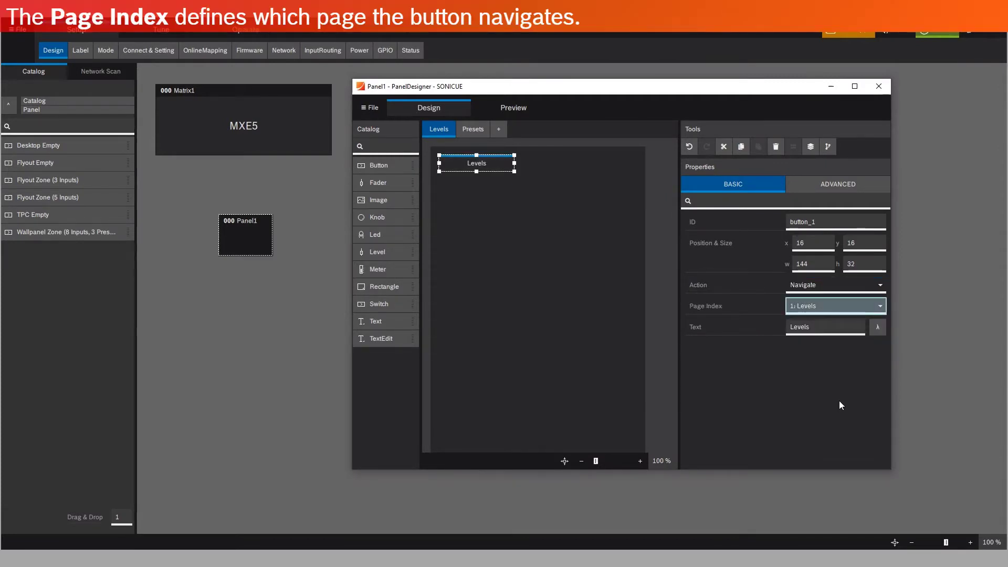
click(878, 308)
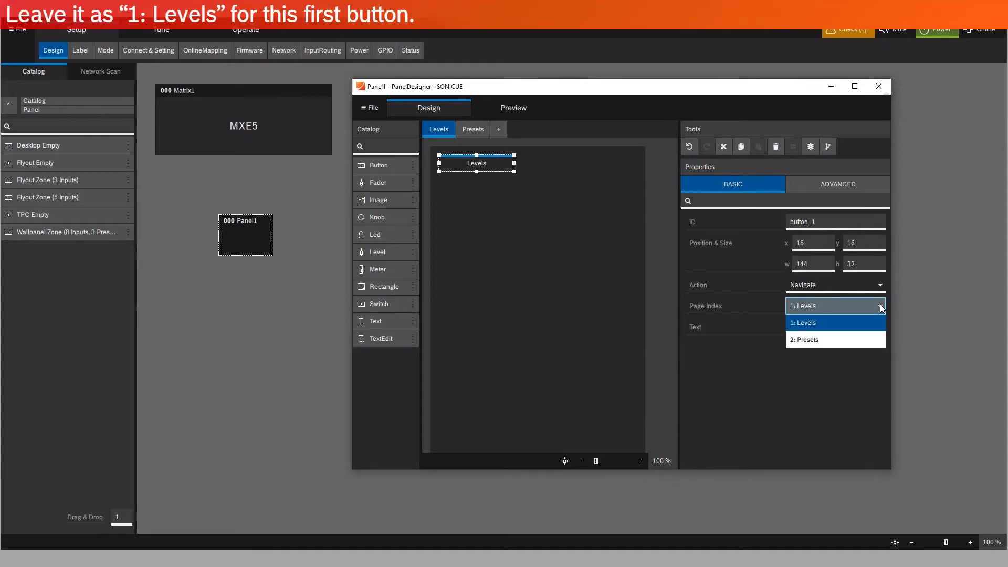
click(851, 305)
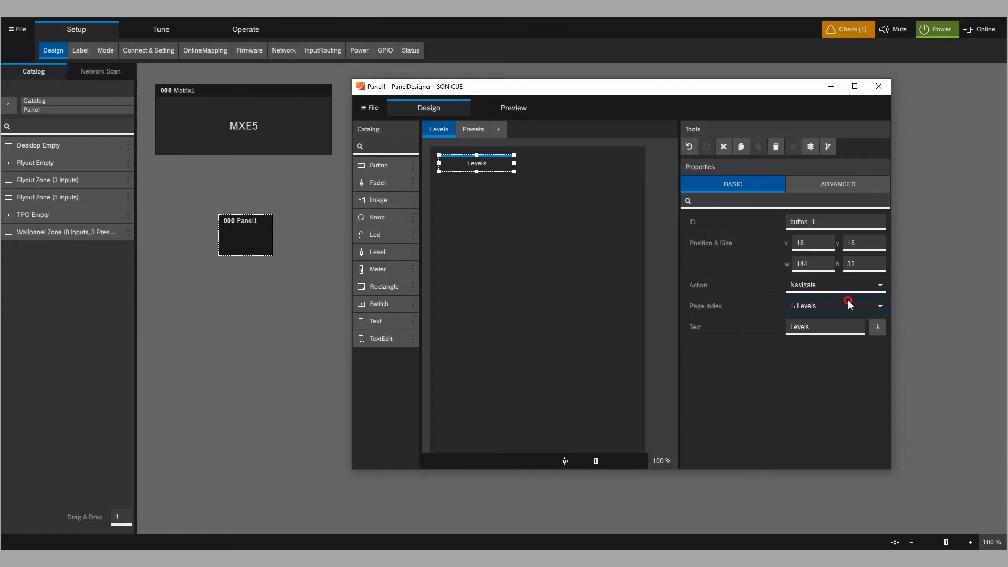
- Duplicate the Levels button to its right, label it Presets, targeting page 2: Presets
key(Escape)
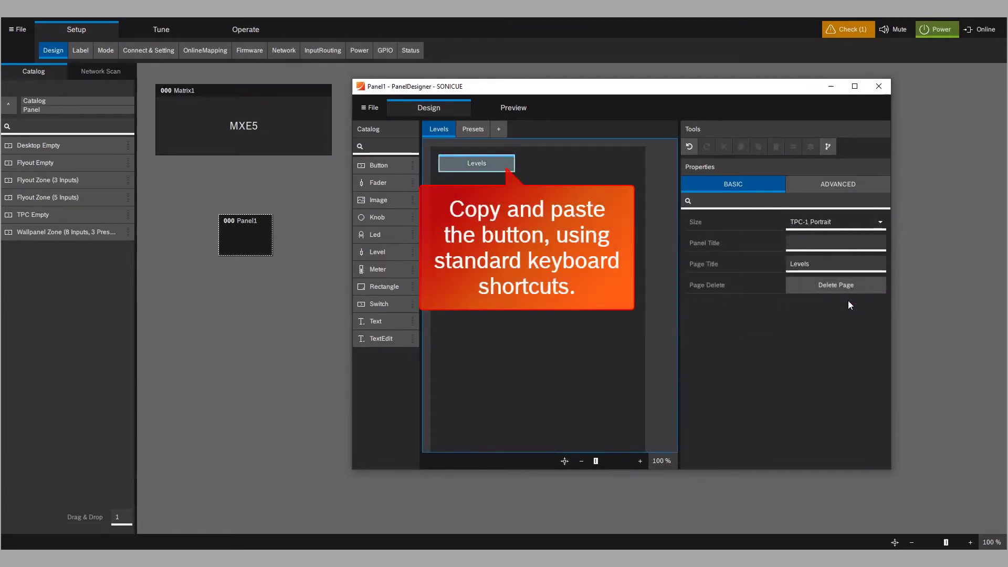
click(466, 168)
key(ctrl+c)
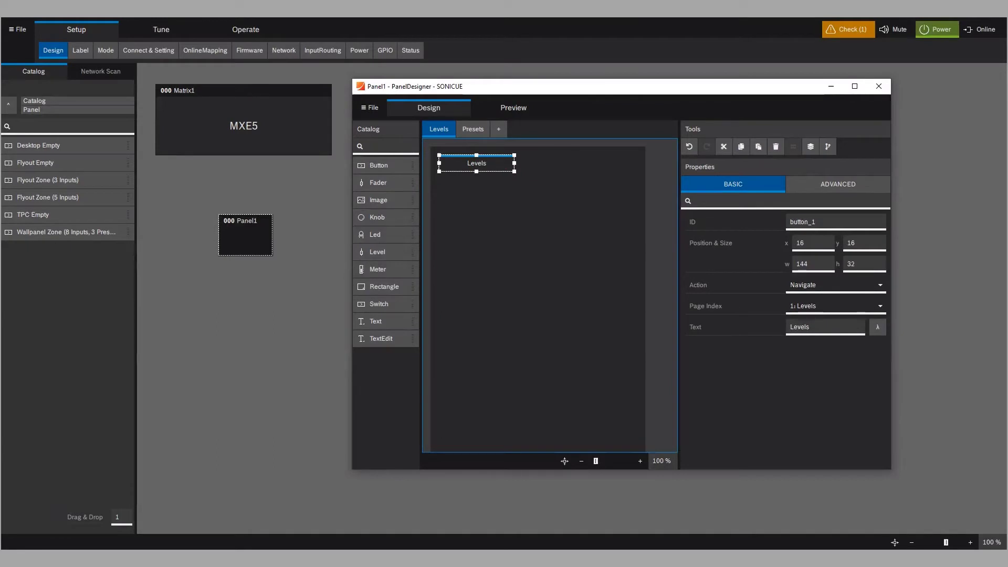
key(ctrl+v)
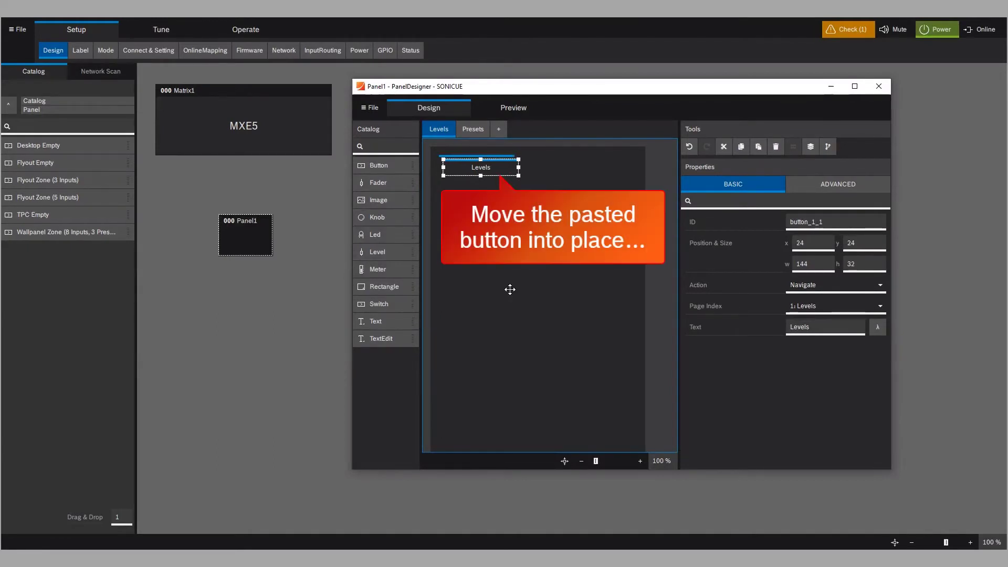
drag(466, 168, 554, 166)
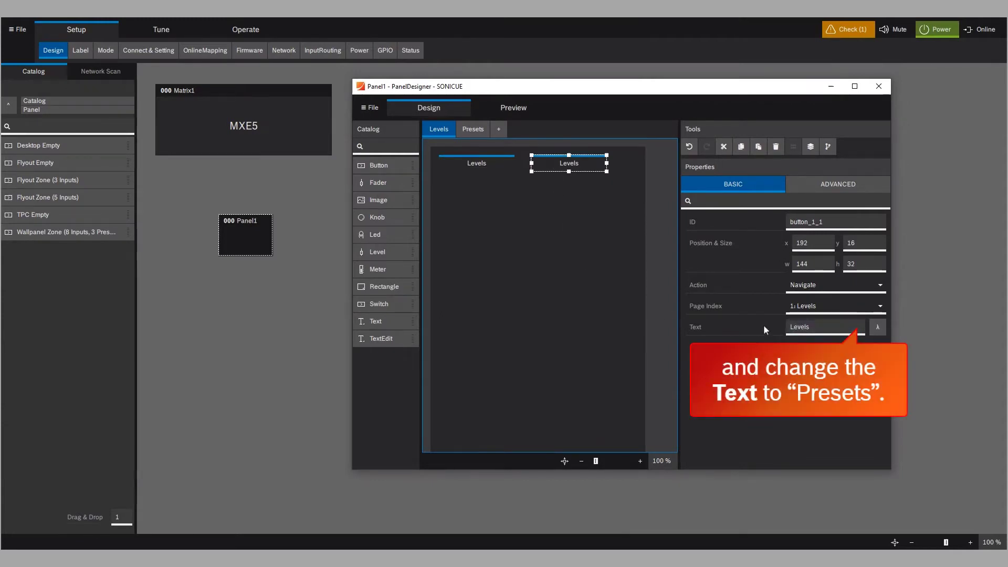
double_click(787, 328)
text(Pr)
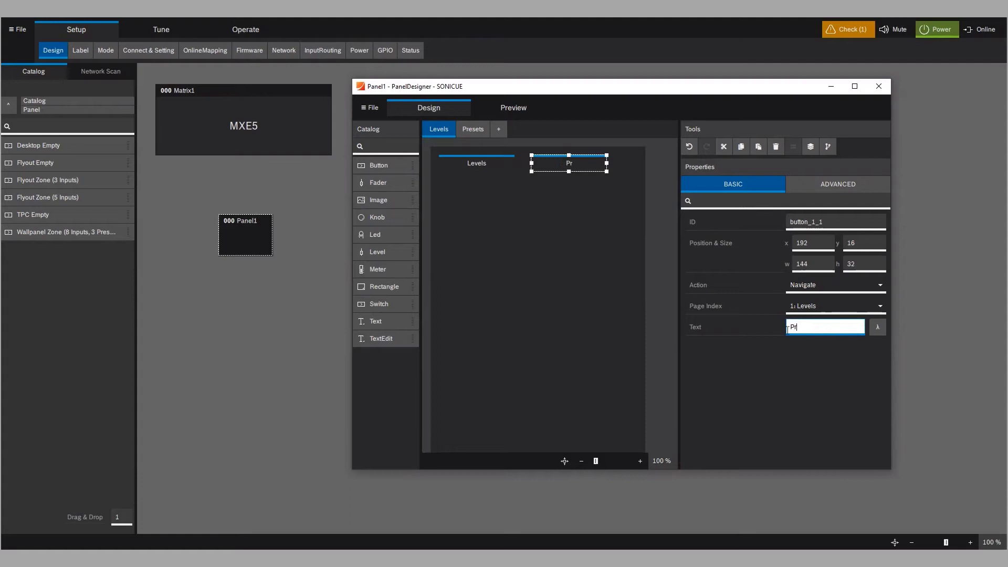
text(esets)
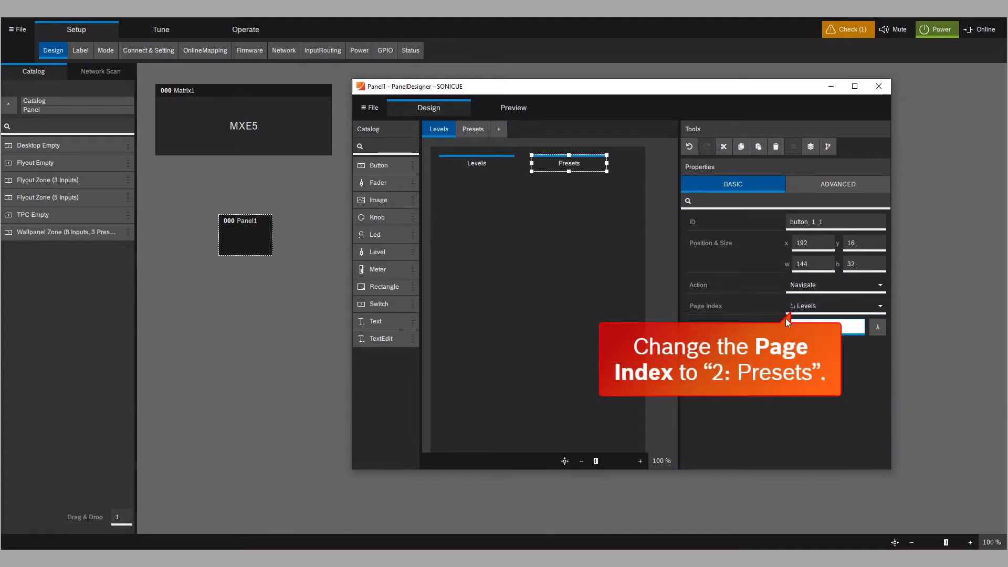
click(881, 306)
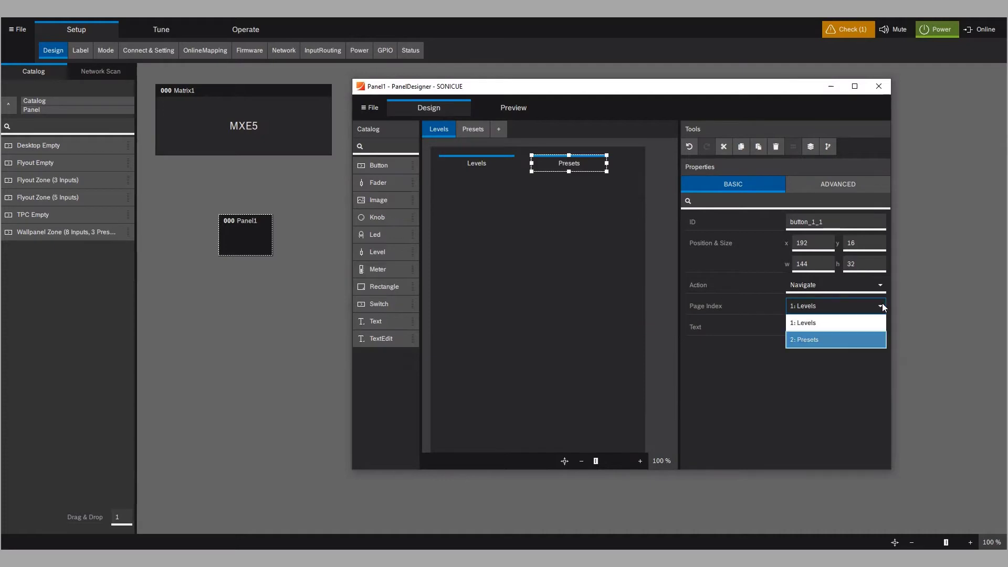
click(851, 340)
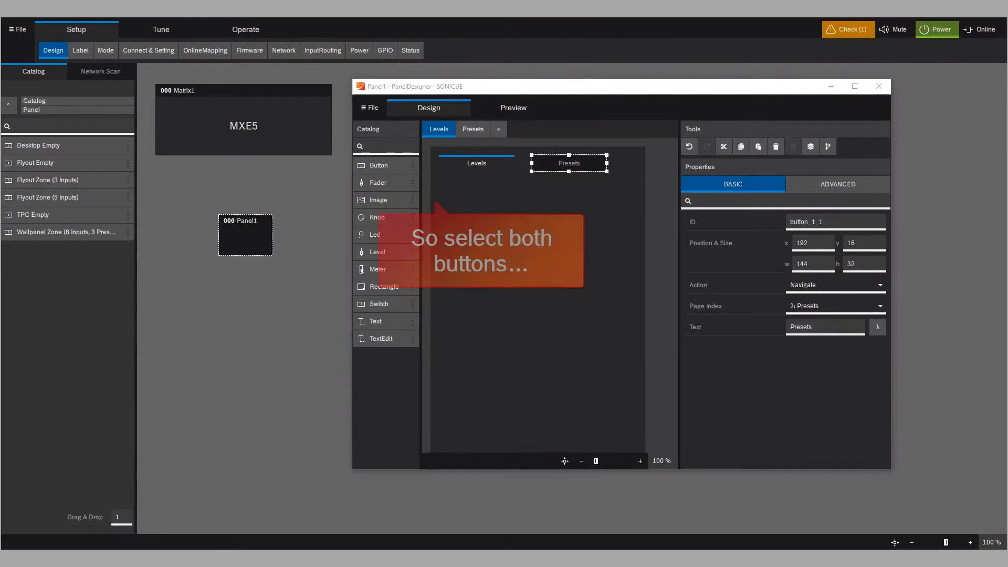
- Select both navigation buttons and set their ADVANCED Pages (indexes) to 0,1
click(443, 138)
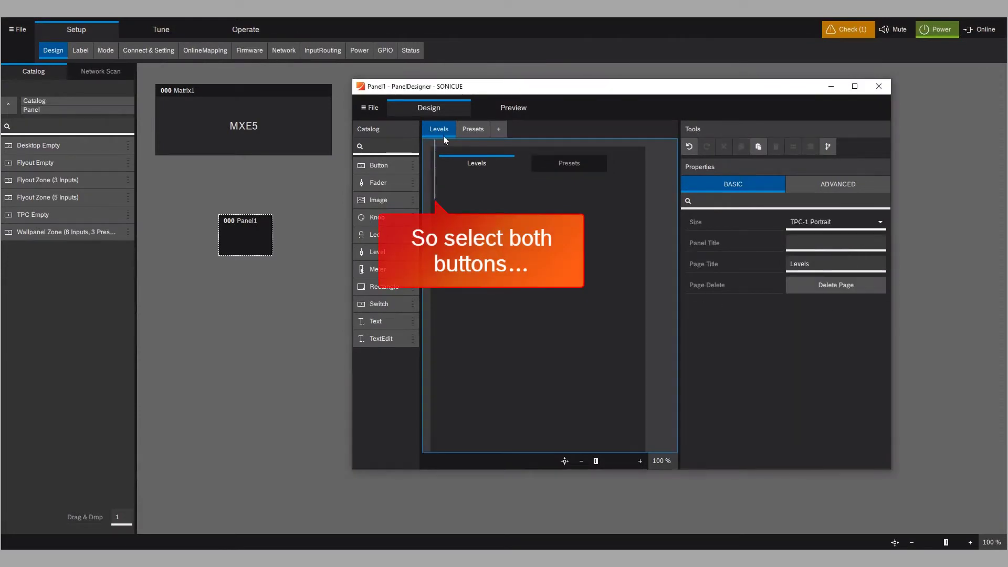
drag(434, 199, 618, 144)
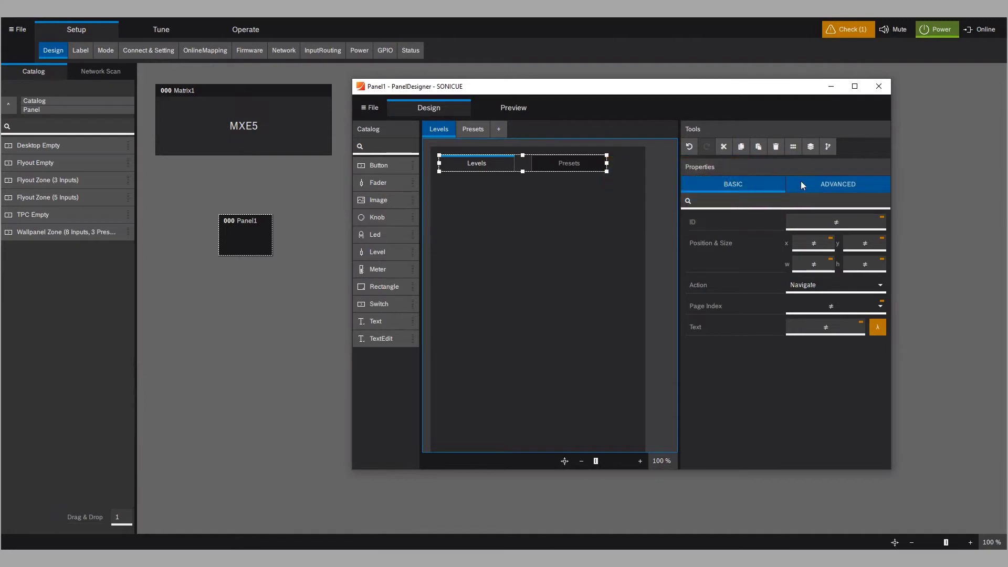
click(816, 184)
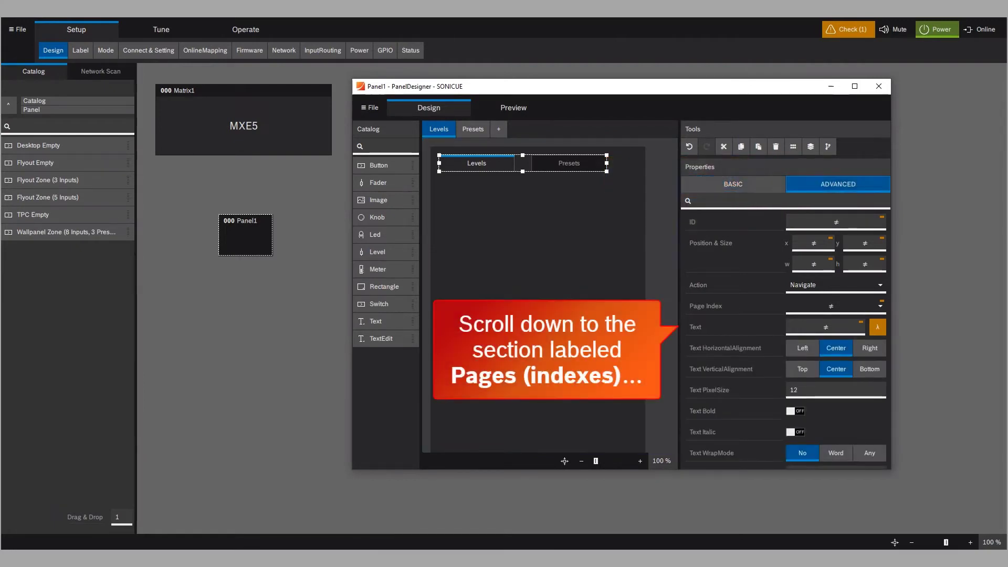
scroll(785, 341, down, 3)
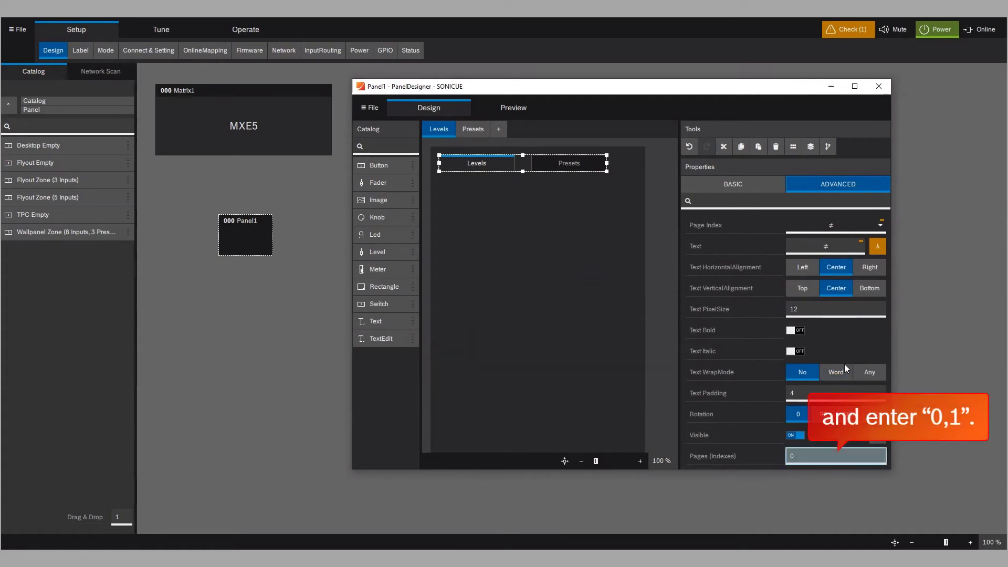
click(809, 455)
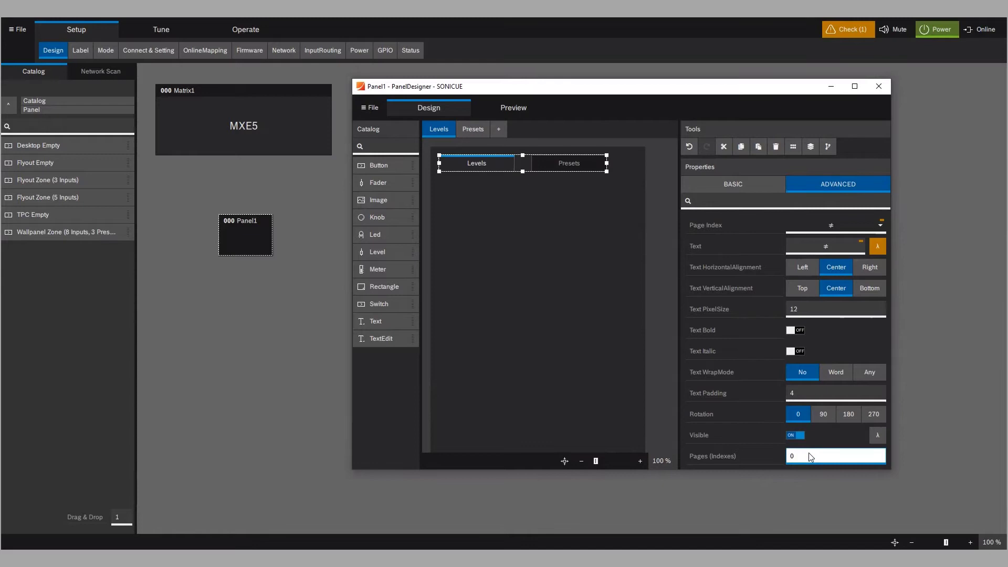
text(,1)
- In Preview, navigate to Presets and back to Levels, then return to Design mode
click(551, 220)
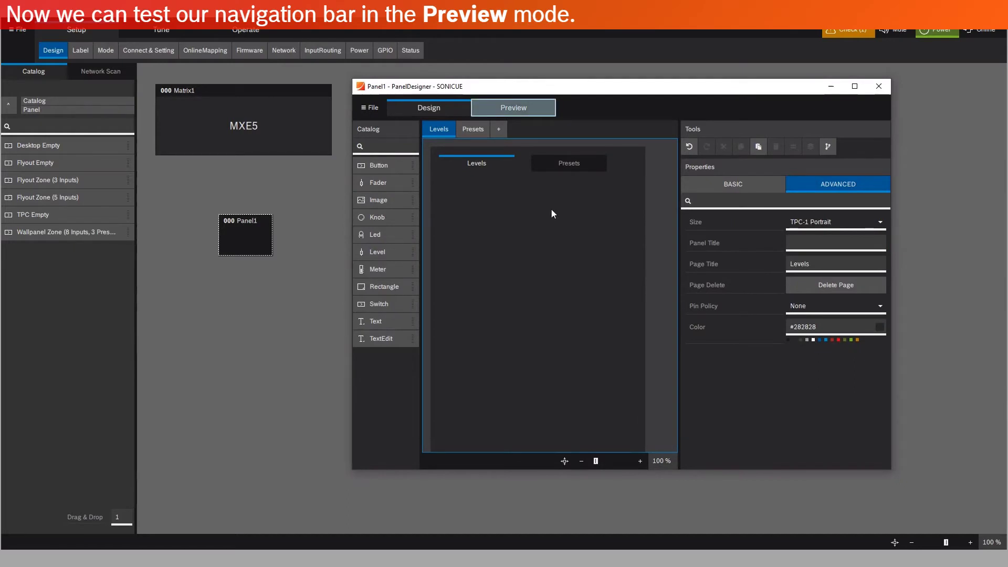
click(493, 108)
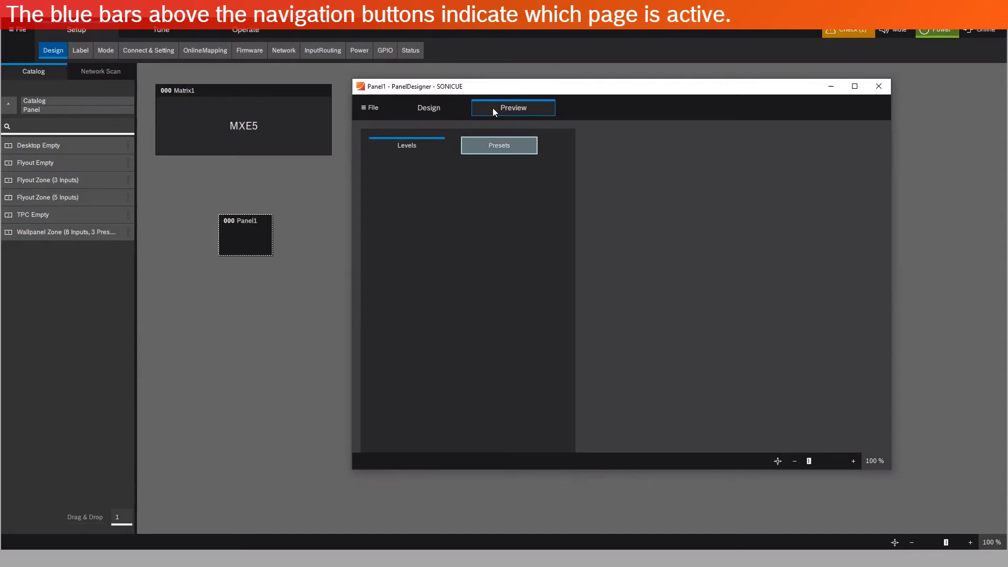
click(484, 151)
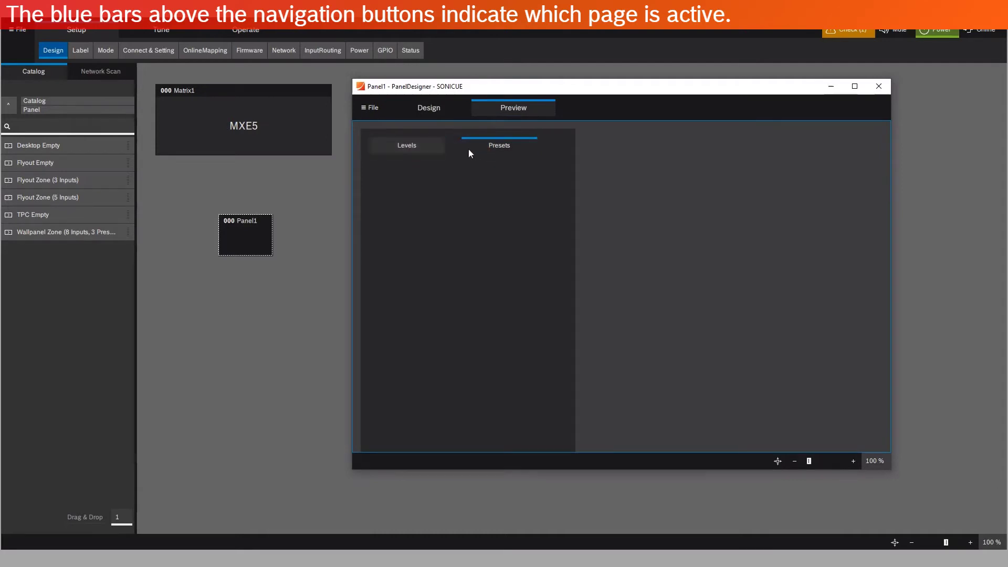
click(434, 149)
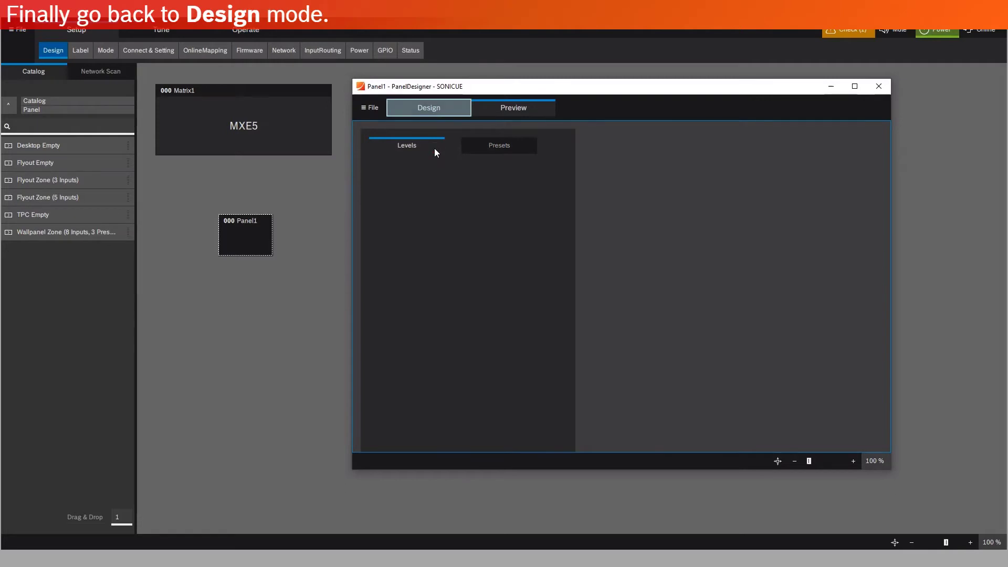
click(429, 105)
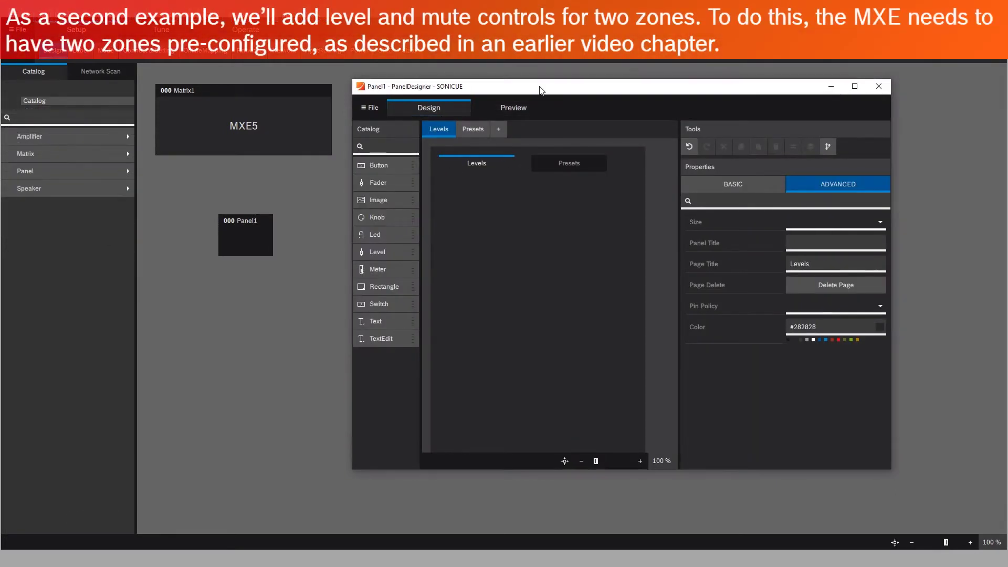
drag(528, 93, 197, 172)
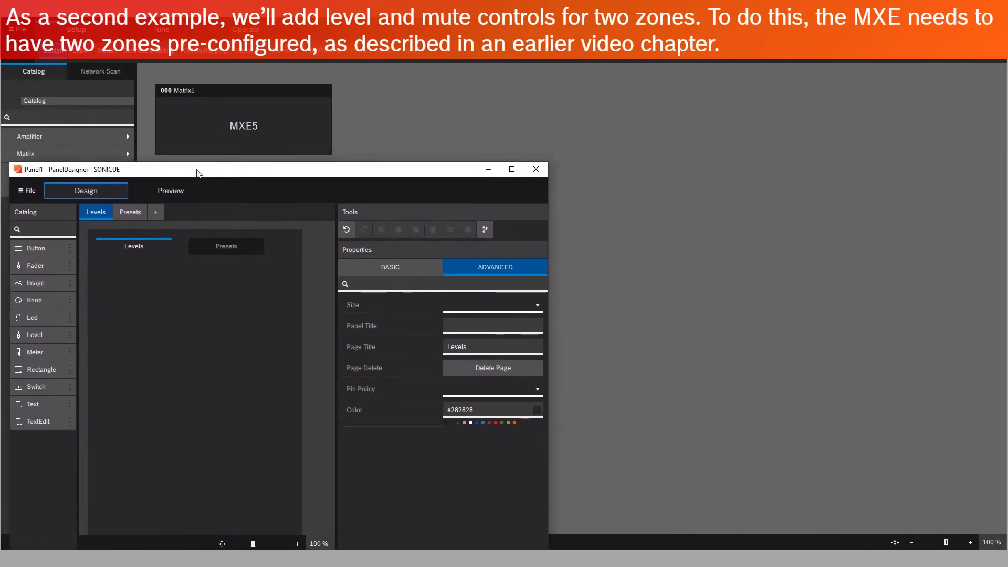
- Open Matrix1's Zone Mixer from its settings and show the MIX view for Live Stage
click(250, 105)
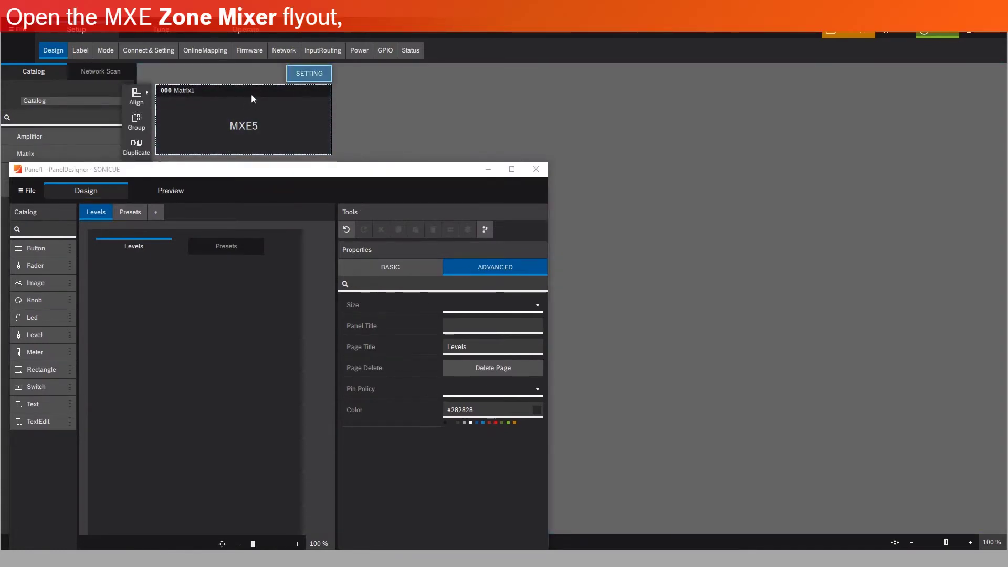
click(301, 75)
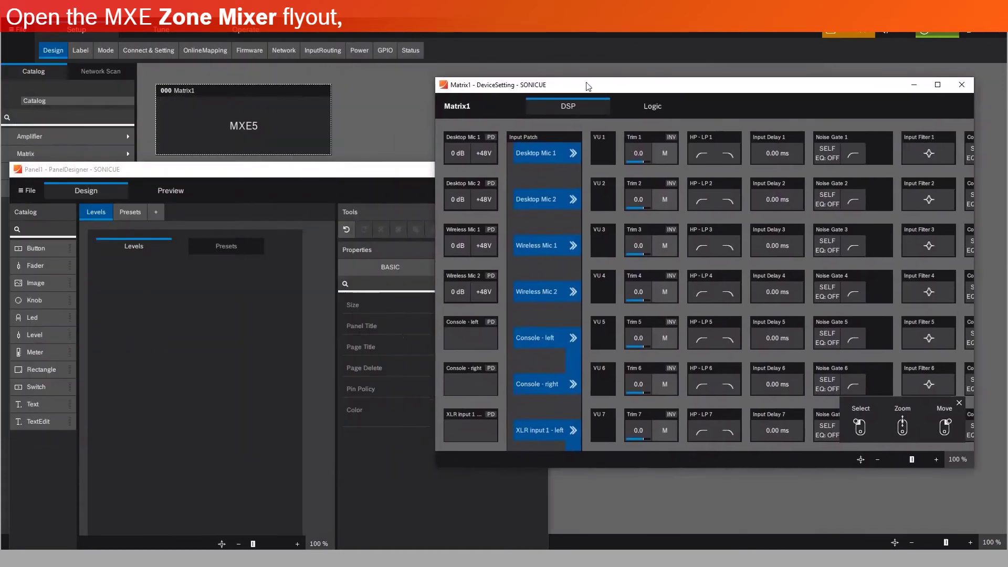
drag(587, 86, 749, 74)
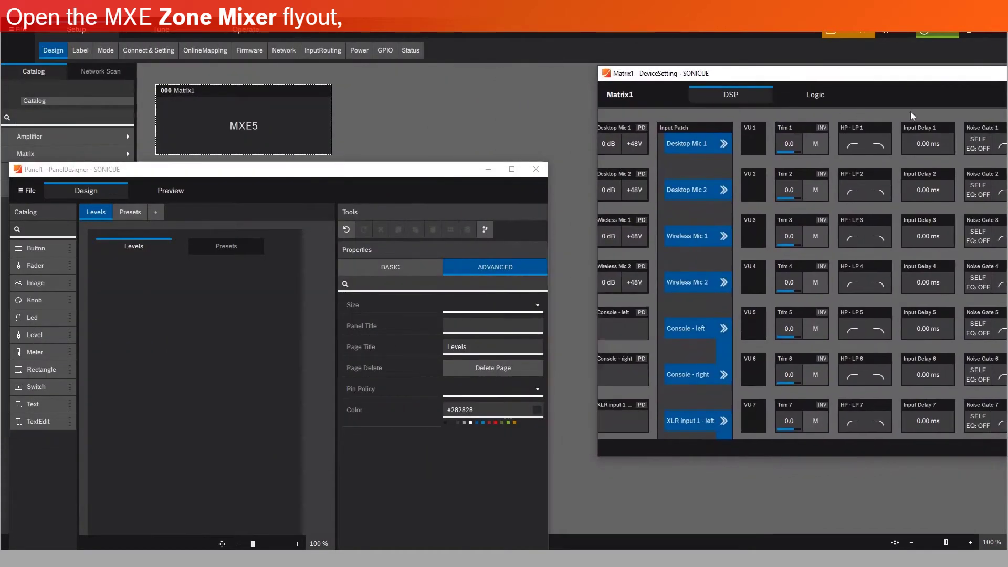
drag(959, 116, 703, 119)
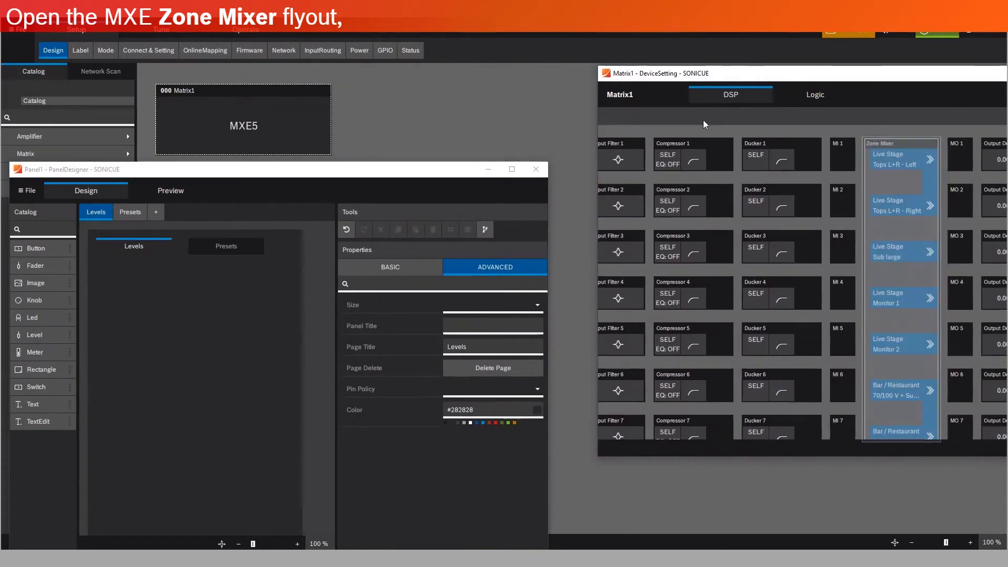
click(880, 182)
drag(648, 158, 782, 121)
click(659, 128)
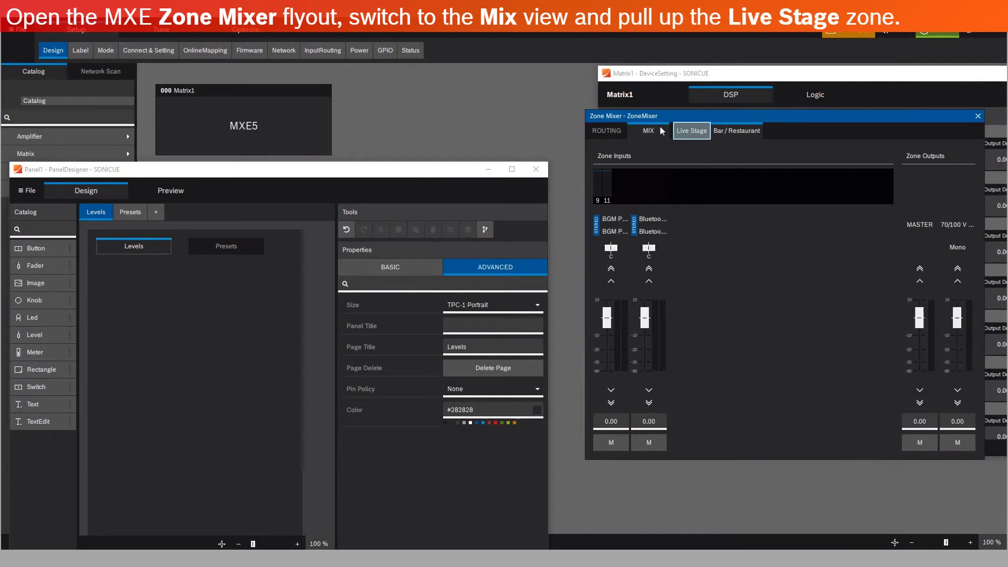
click(686, 131)
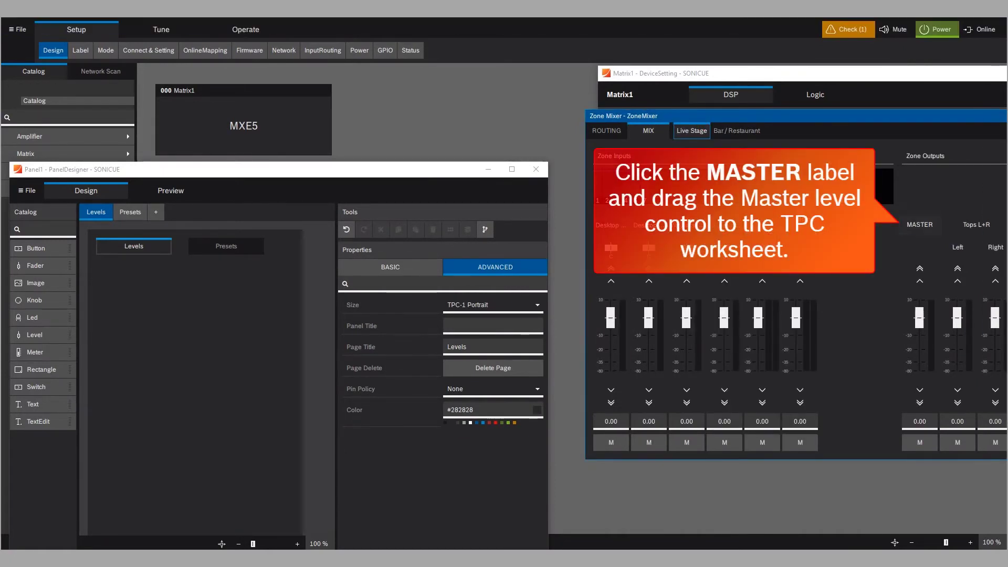
- Drag the Live Stage MASTER control onto the Levels page and widen it
drag(920, 225, 894, 229)
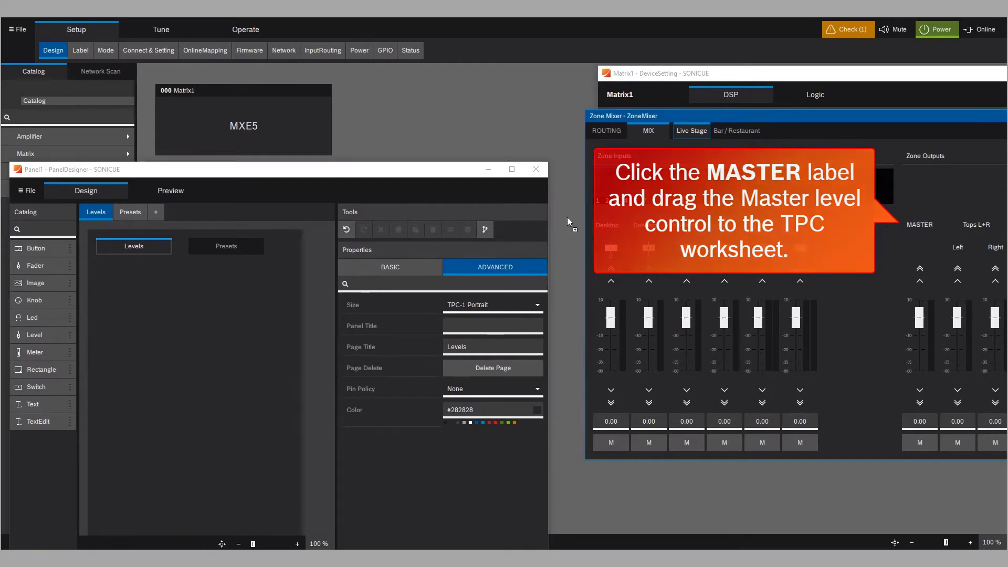
drag(566, 218, 153, 292)
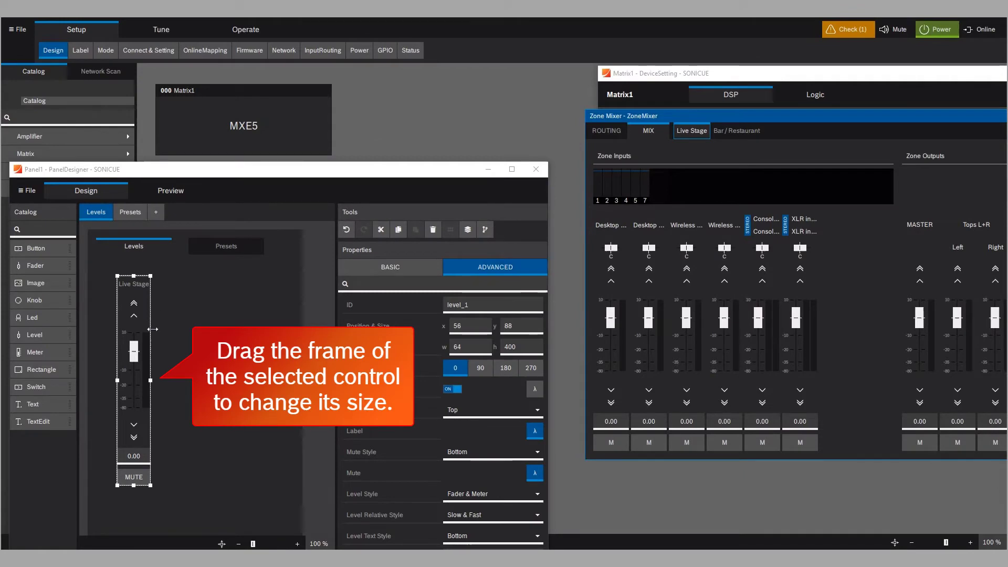
drag(151, 379, 172, 381)
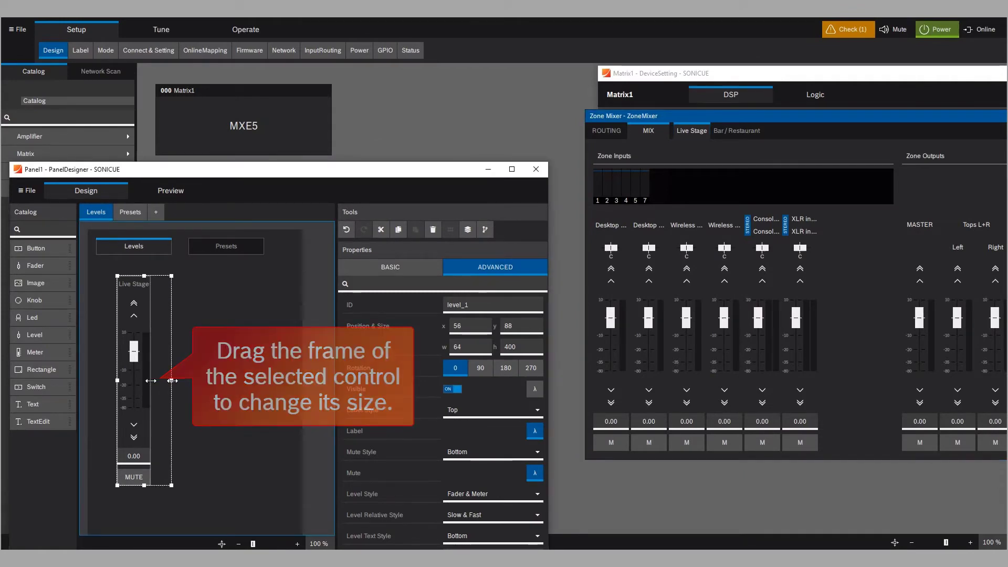
click(212, 379)
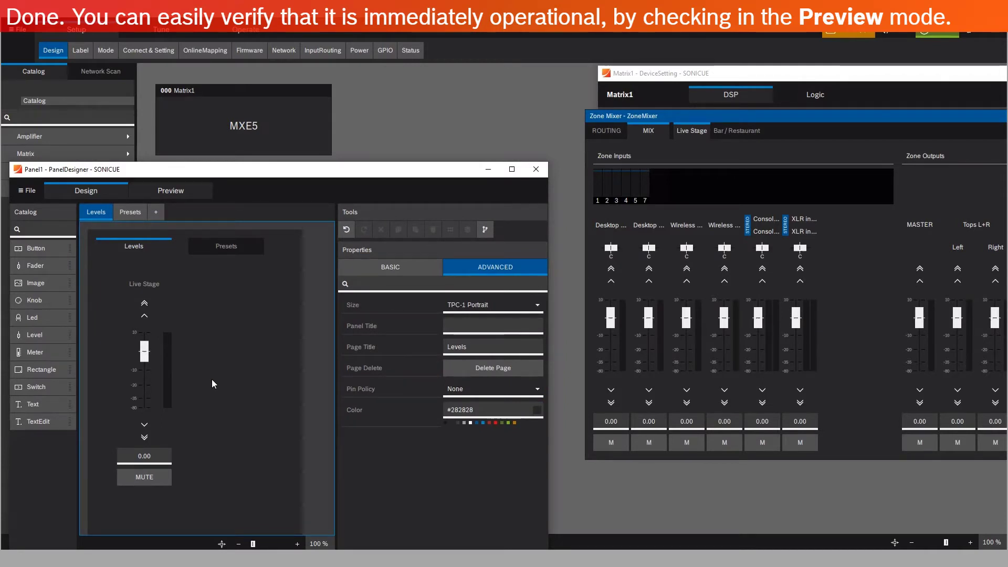
- In Preview, set the Live Stage fader to 0.83, toggle MUTE on and off, then return to Design
click(172, 193)
mouse_move(75, 333)
mouse_down()
mouse_move(76, 382)
mouse_move(74, 333)
mouse_up()
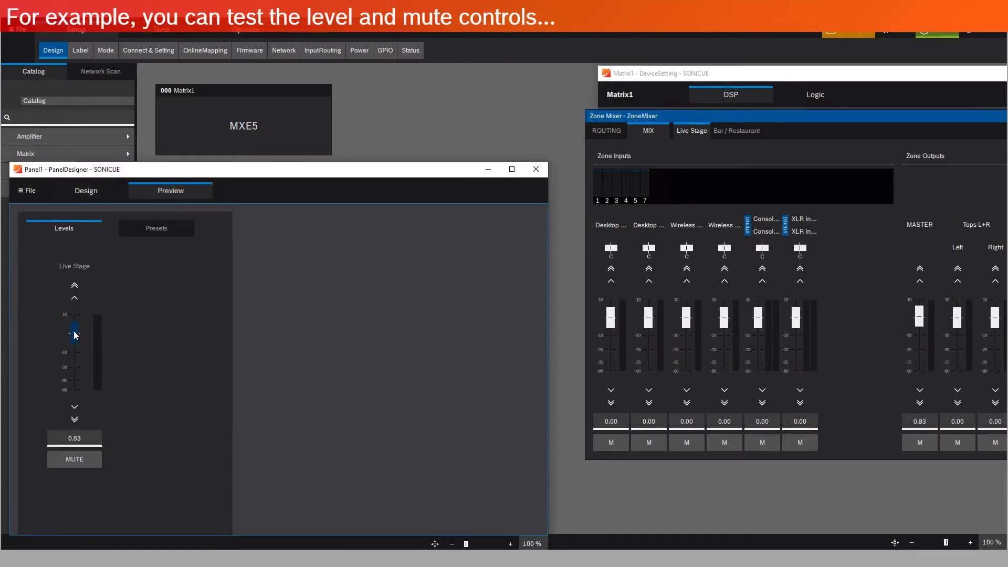
click(64, 459)
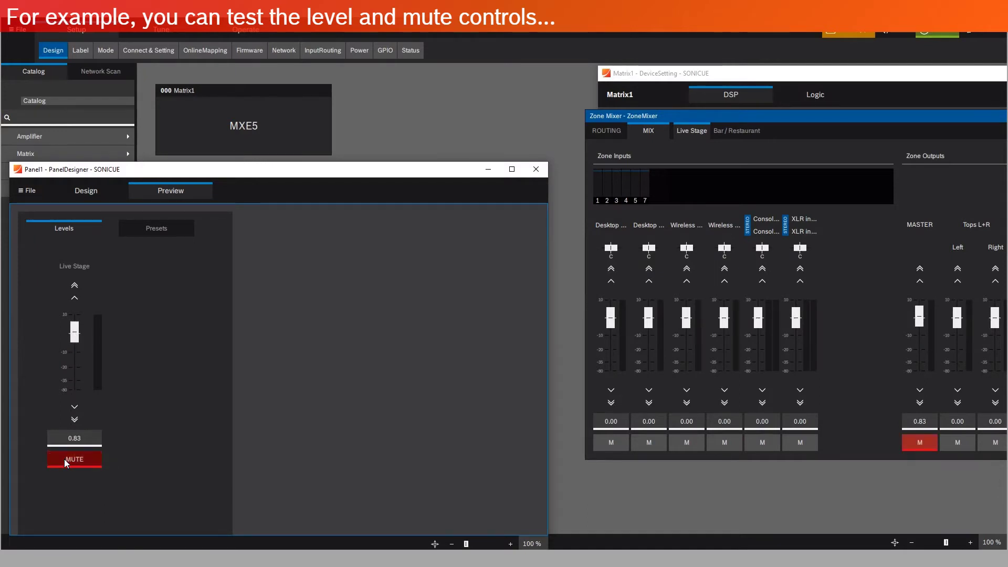
click(64, 459)
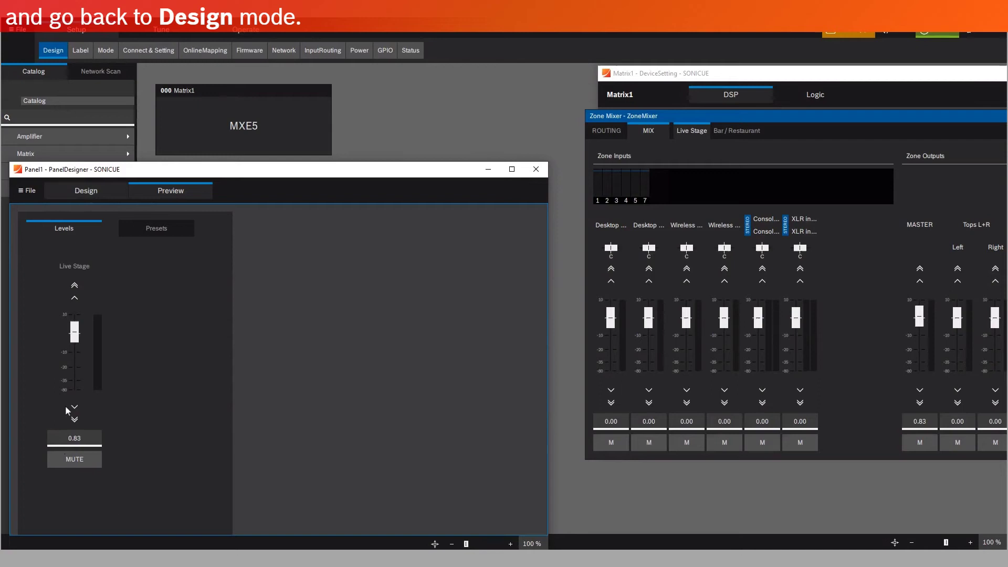
click(90, 192)
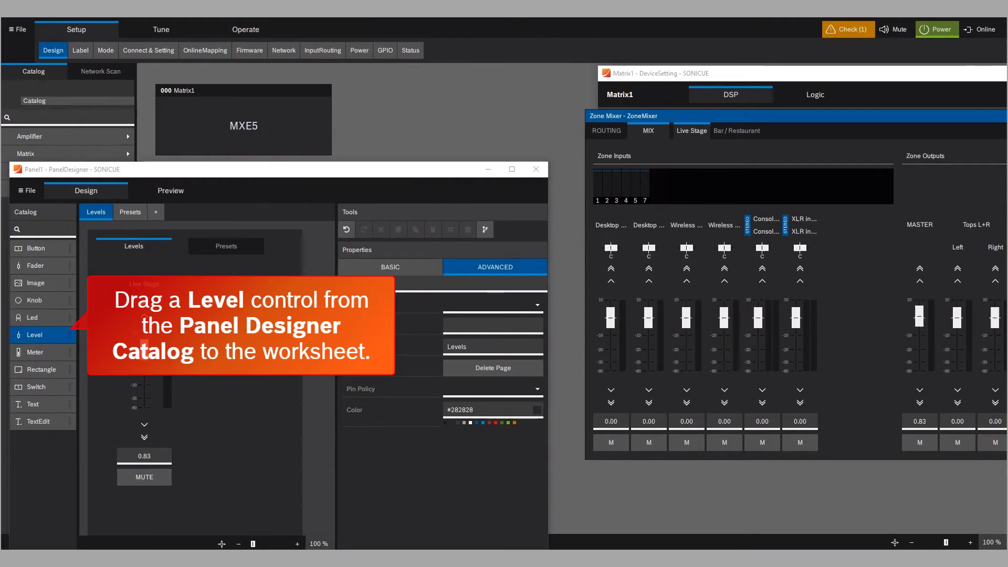
- Place a second Level control beside the Live Stage control and widen its frame
drag(70, 335, 194, 277)
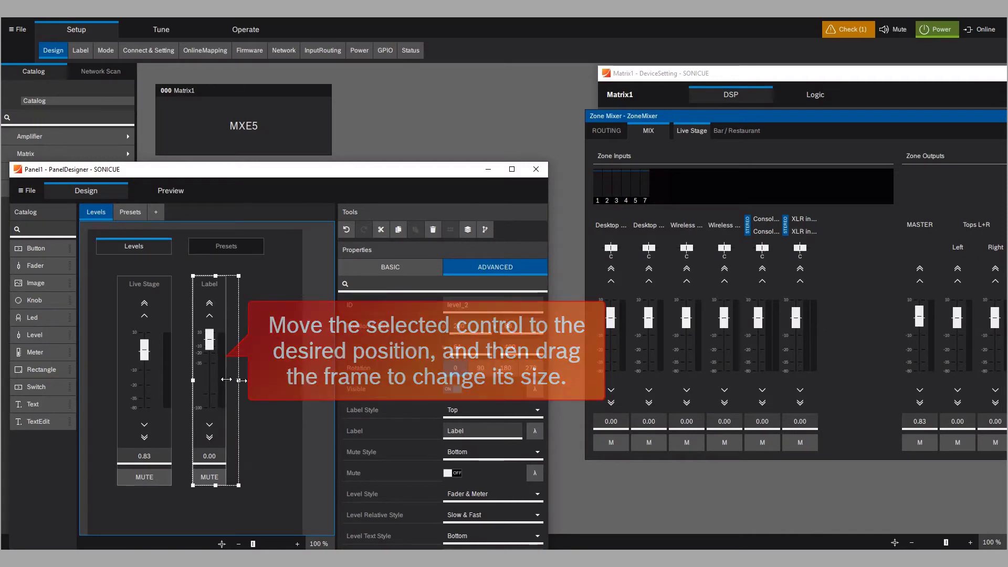
drag(226, 380, 249, 380)
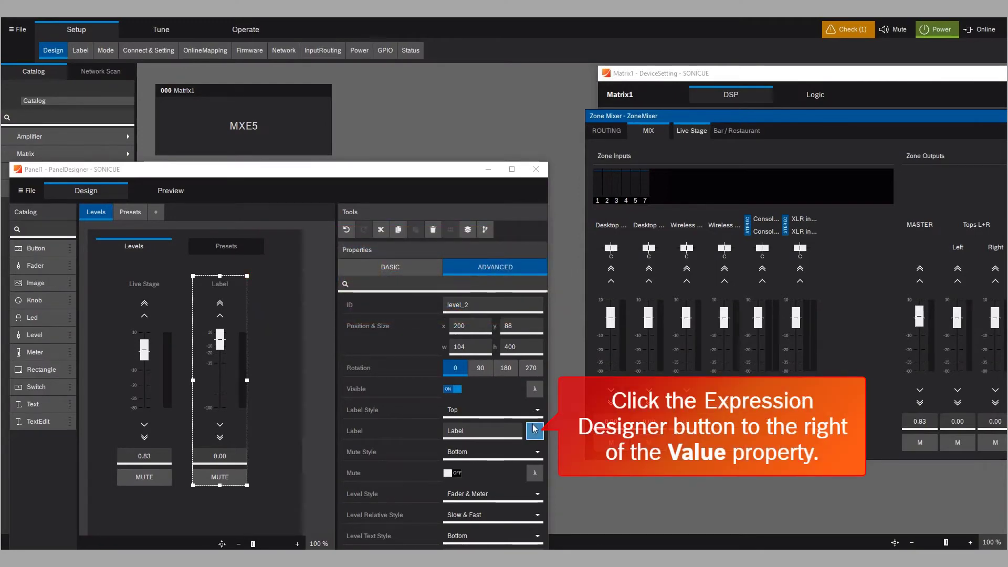
- Bind the second control's label to Matrix1's ZoneMixer zone 2 (Bar / Restaurant) Label
click(534, 430)
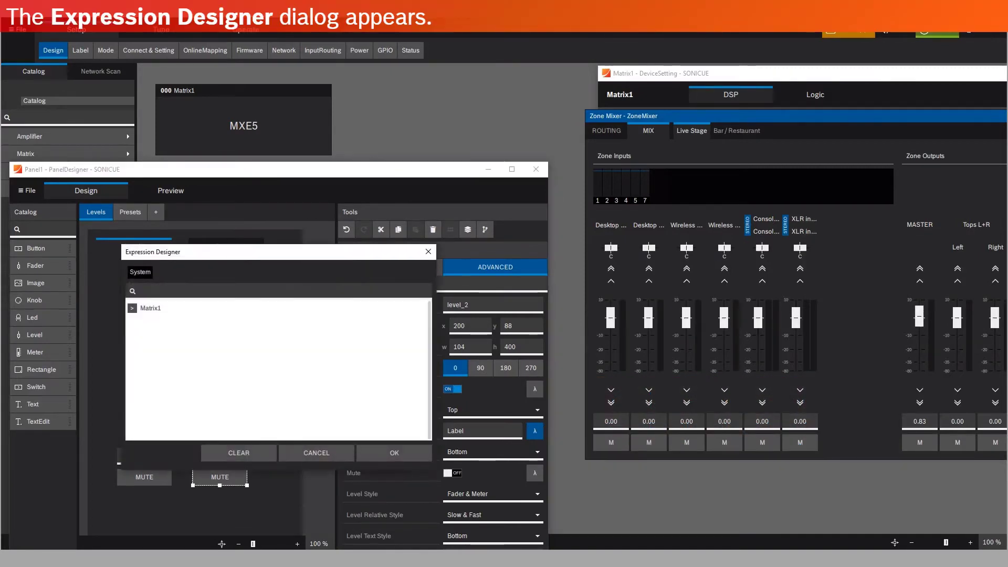
click(134, 305)
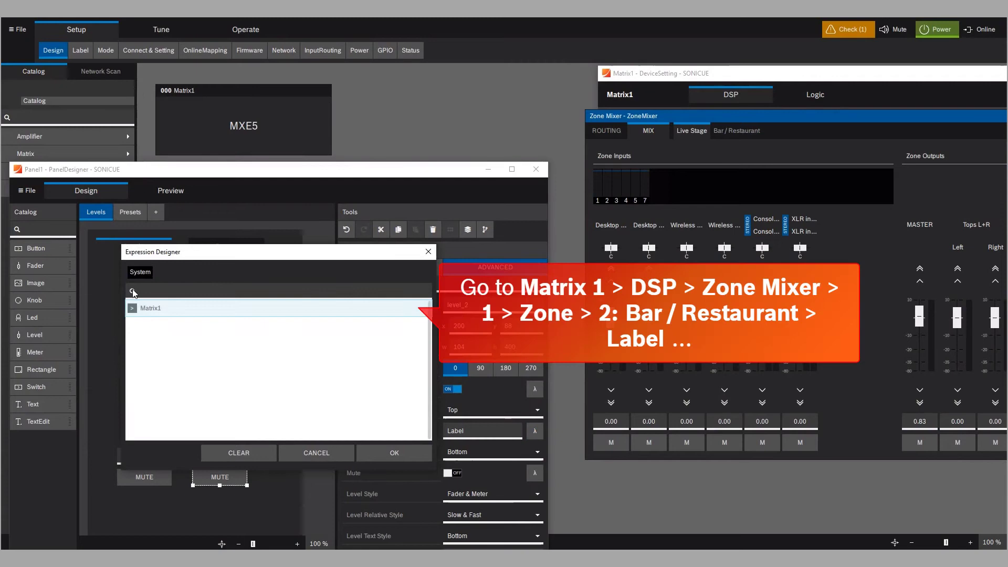
click(134, 309)
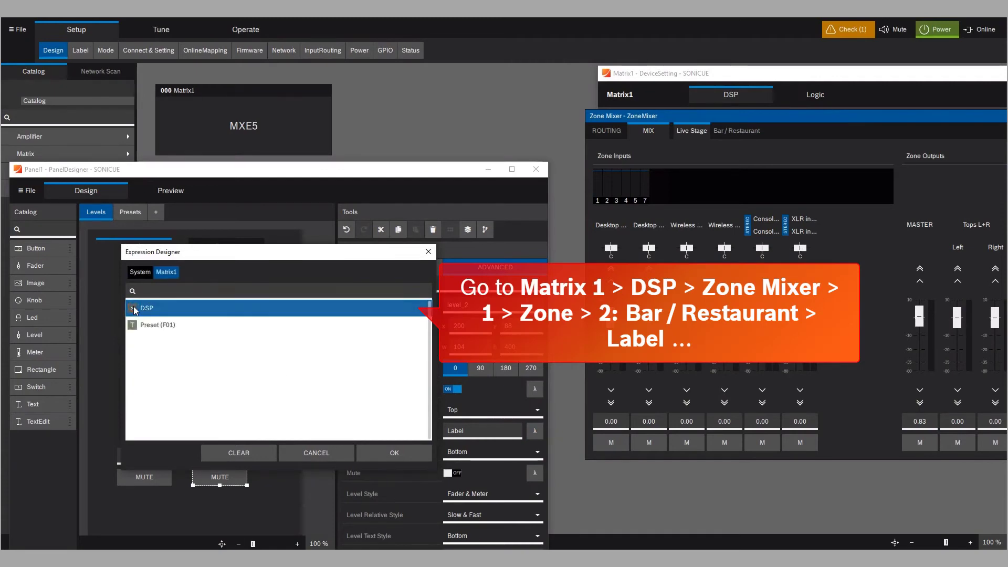
click(134, 308)
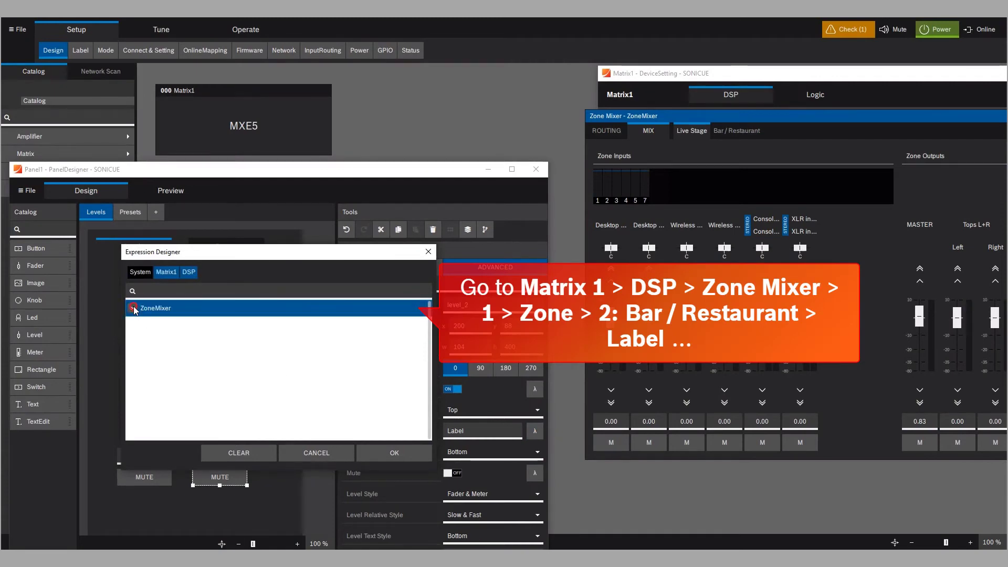
click(134, 308)
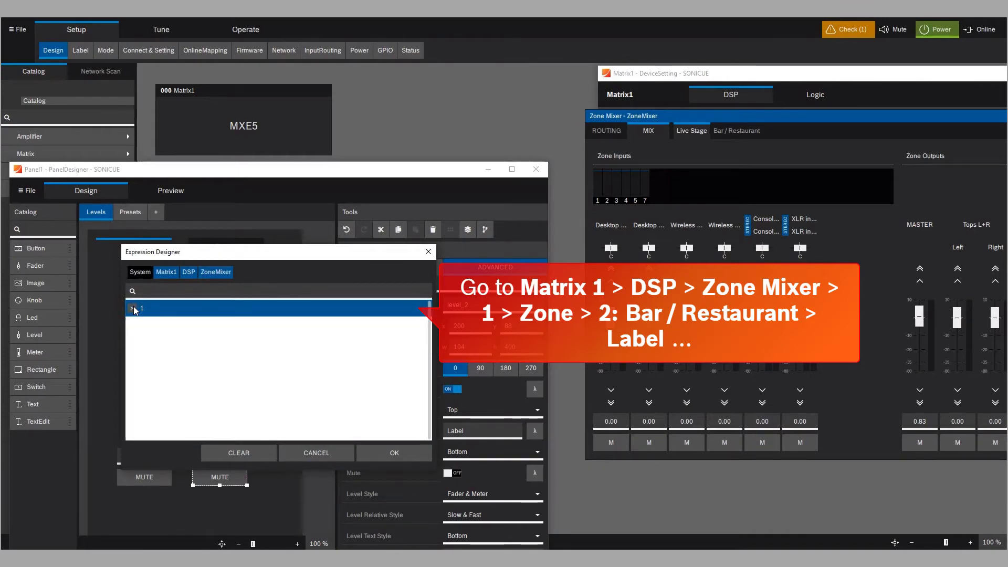
click(134, 309)
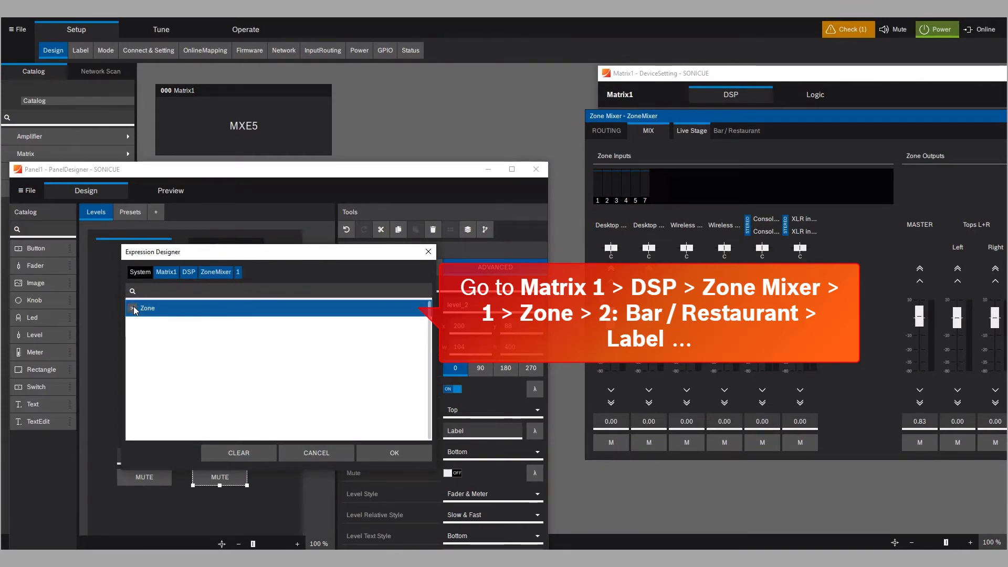
click(134, 309)
key(Down)
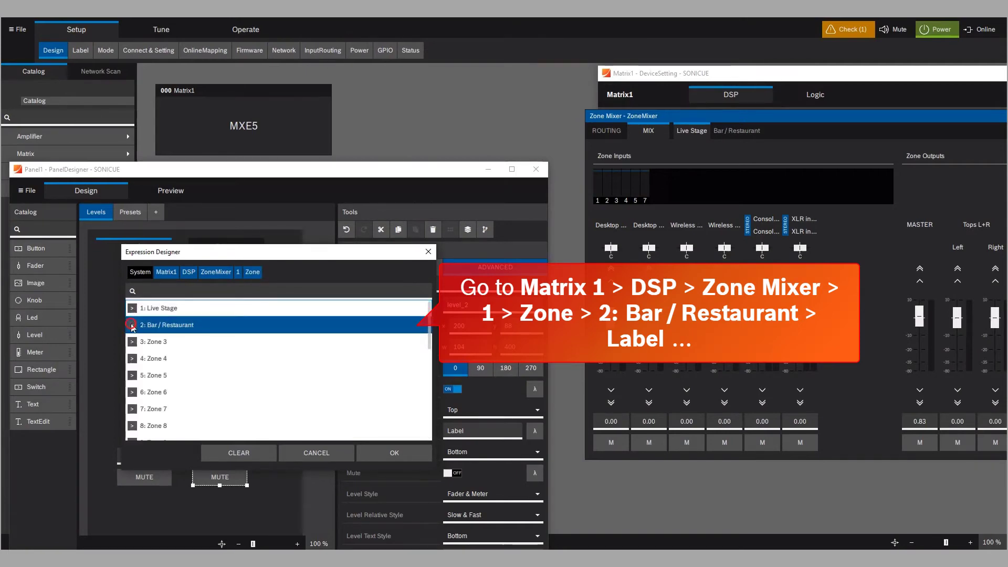
click(133, 326)
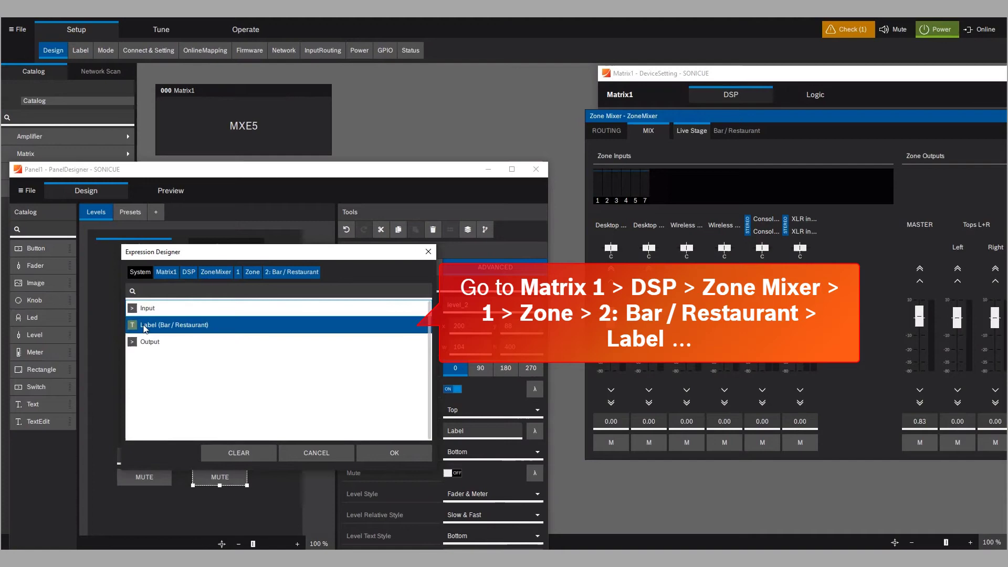
click(132, 325)
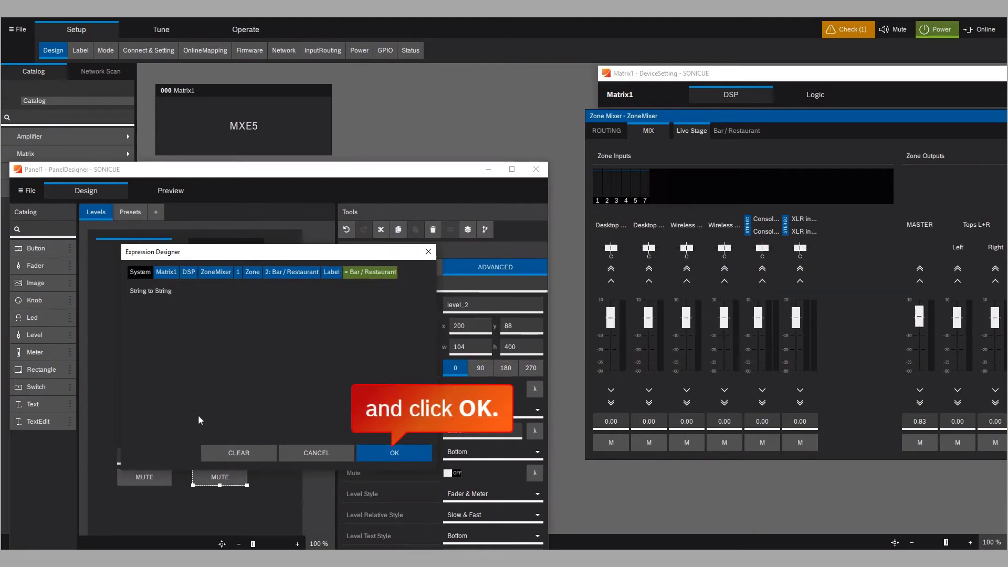
click(380, 453)
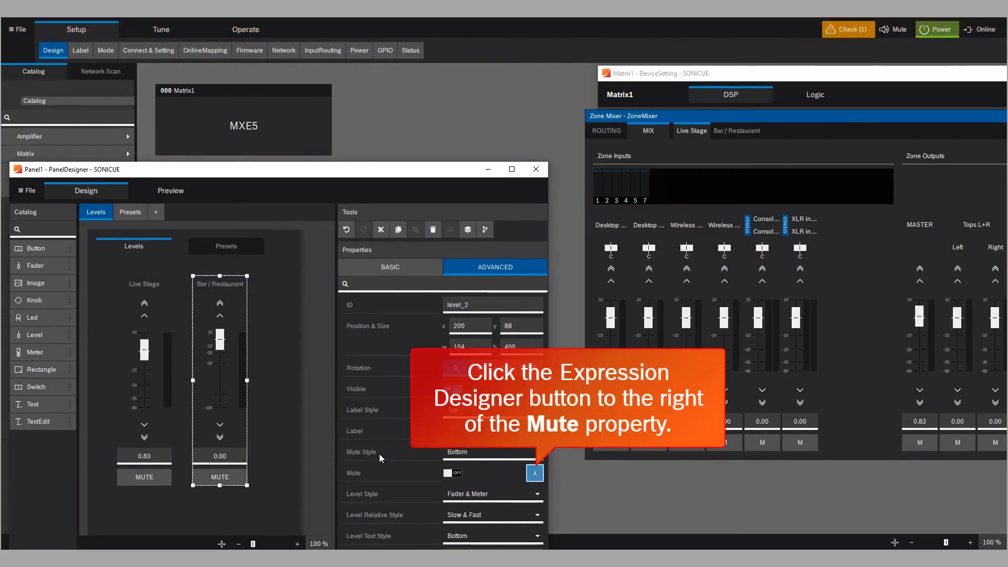
- Bind the control's Mute property to the Bar / Restaurant zone's Mute parameter
click(536, 473)
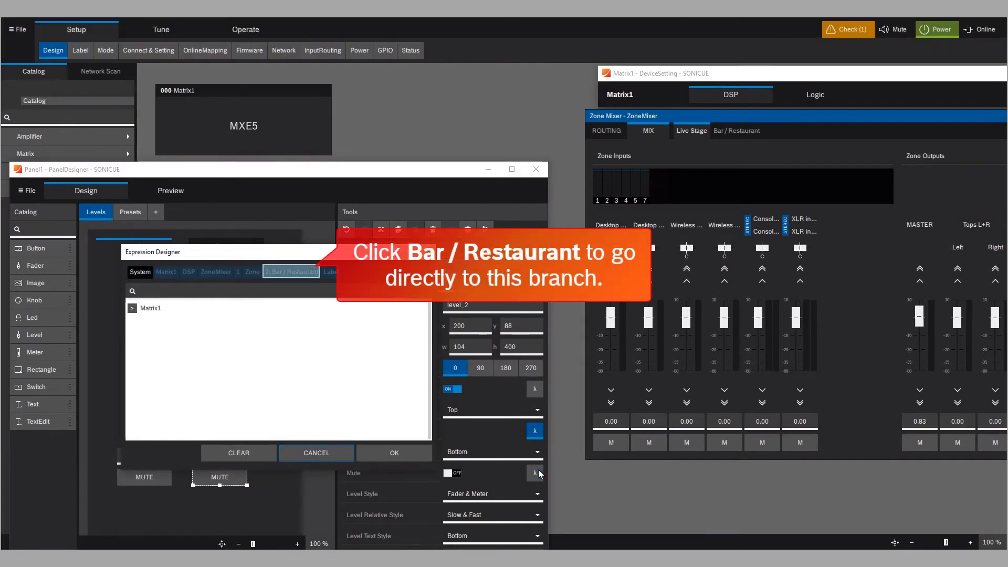
click(318, 272)
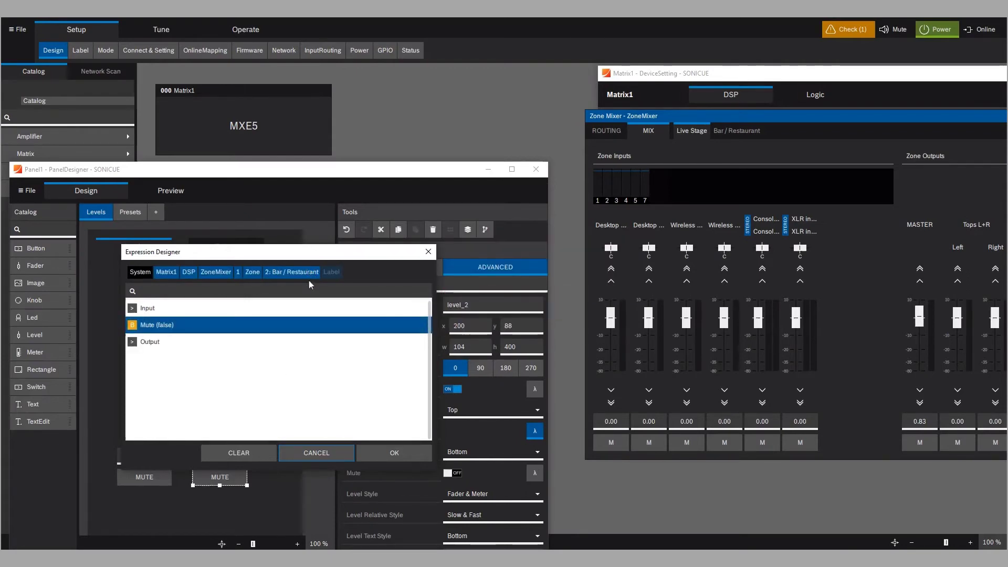
click(136, 326)
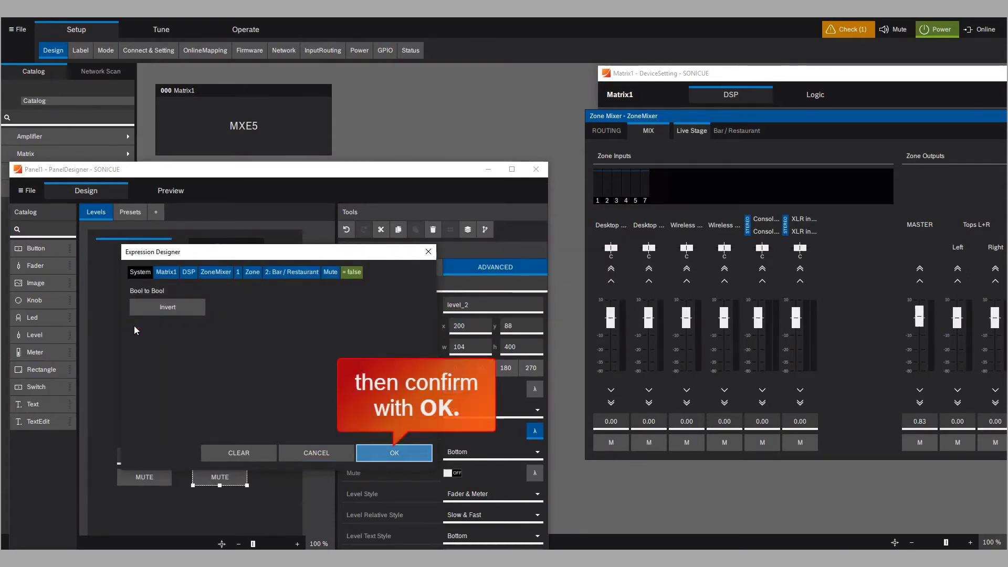
click(371, 454)
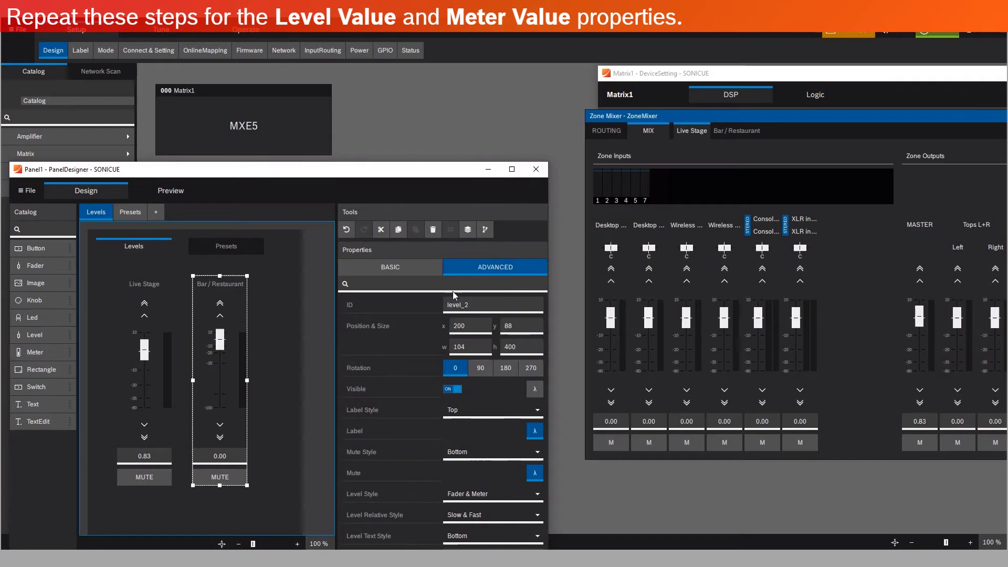
- Bind the control's Level Value to the Bar / Restaurant zone's Level
scroll(505, 288, down, 5)
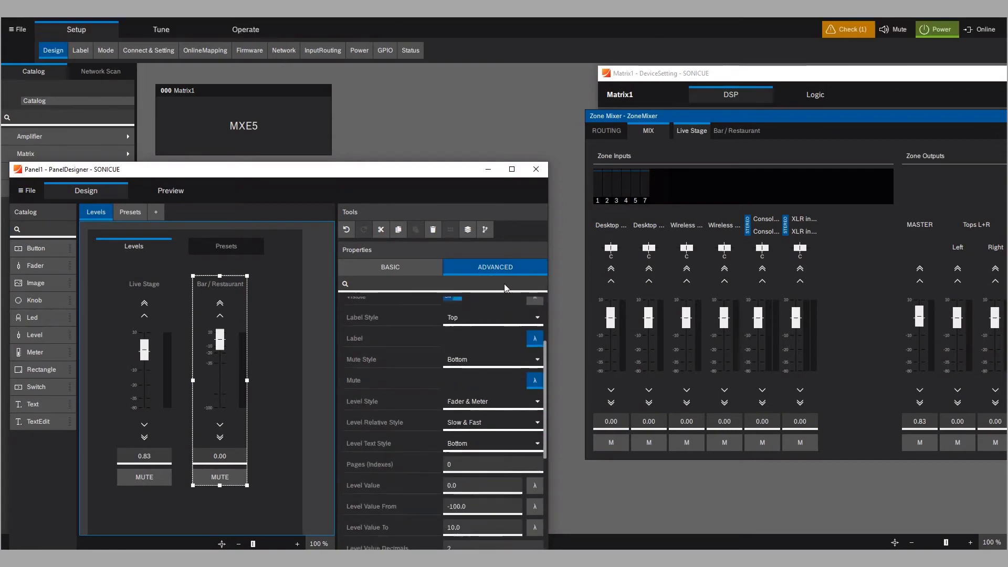
click(534, 355)
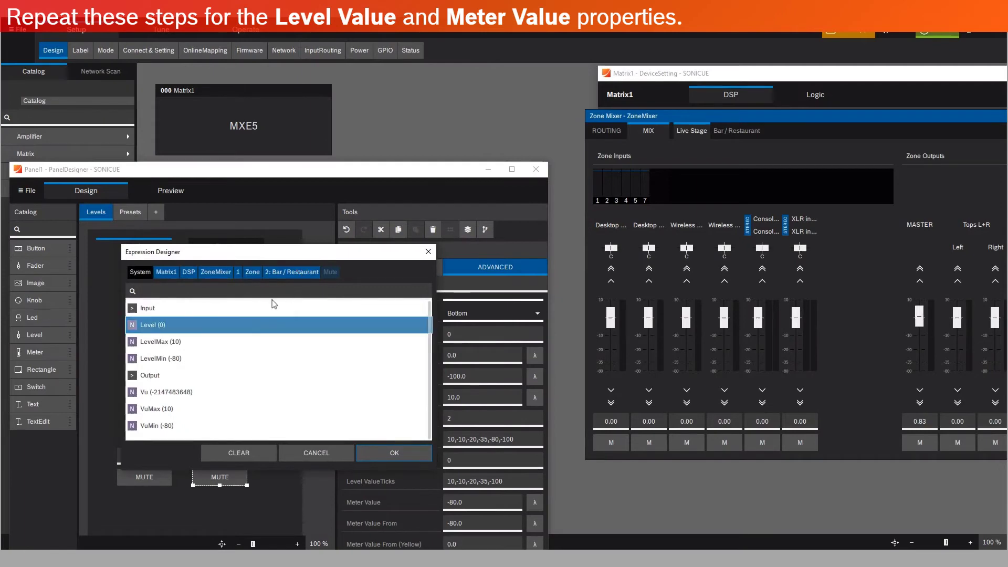
double_click(149, 325)
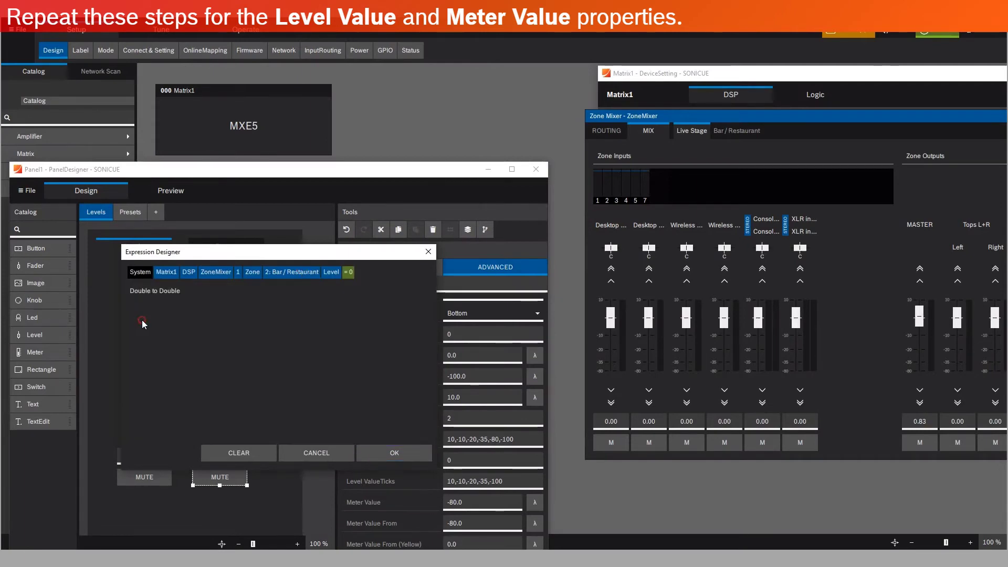
click(382, 455)
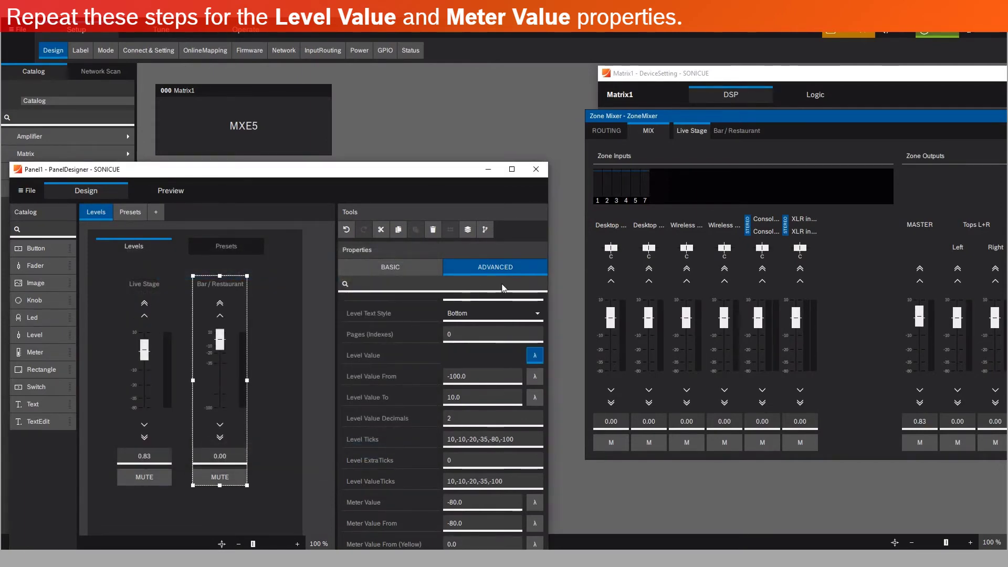
- Bind the control's Meter Value to the Bar / Restaurant zone's Vu meter
scroll(504, 288, down, 1)
scroll(505, 291, down, 1)
click(535, 434)
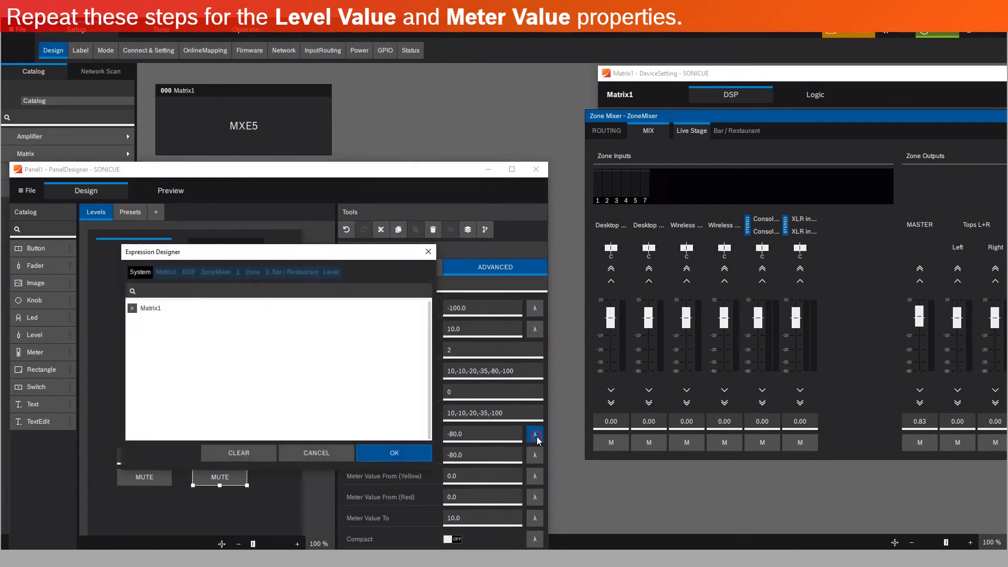
click(298, 273)
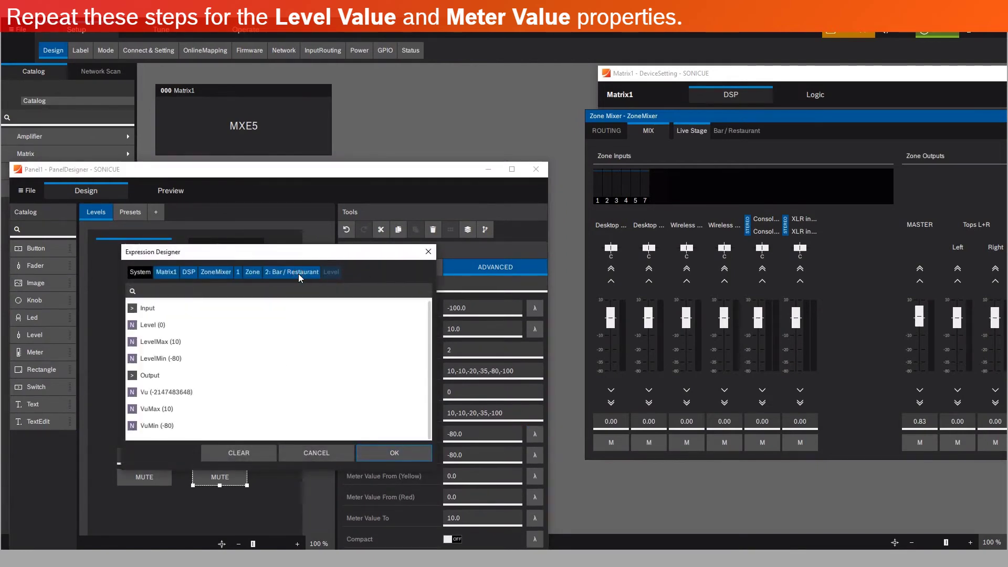
click(147, 401)
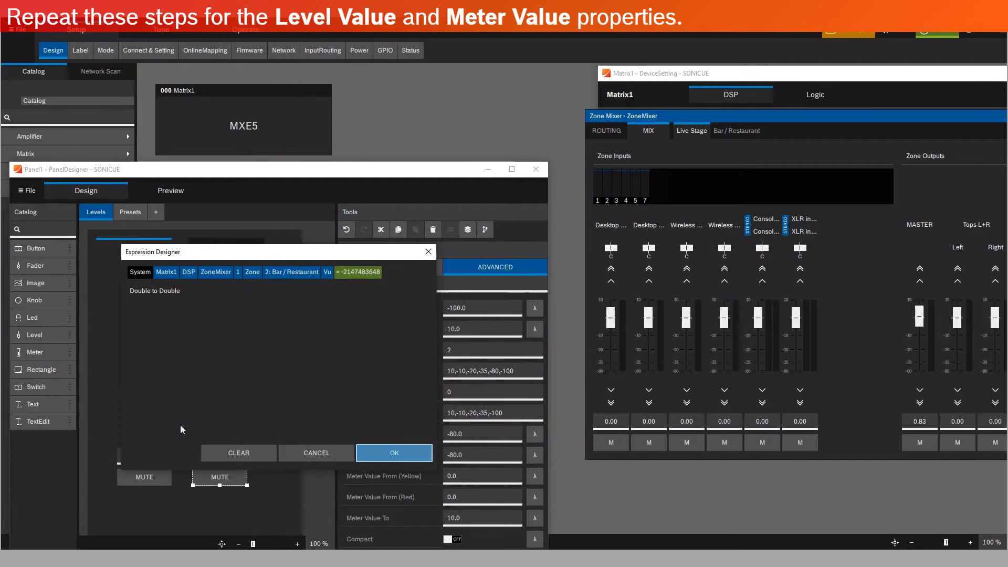
click(391, 453)
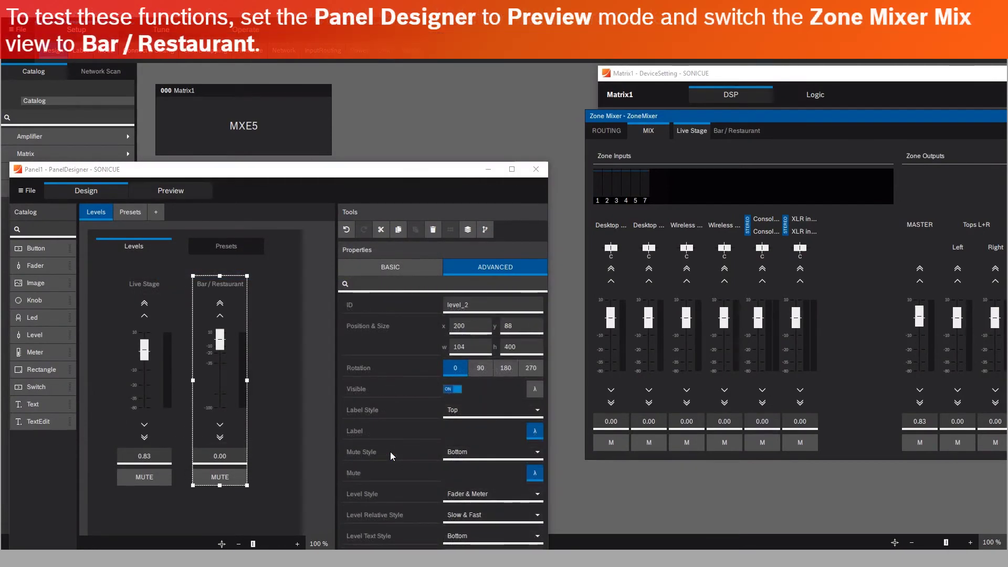
- Preview the panel and mute the Bar / Restaurant zone output in the Zone Mixer, dropping it to -80.00
click(169, 191)
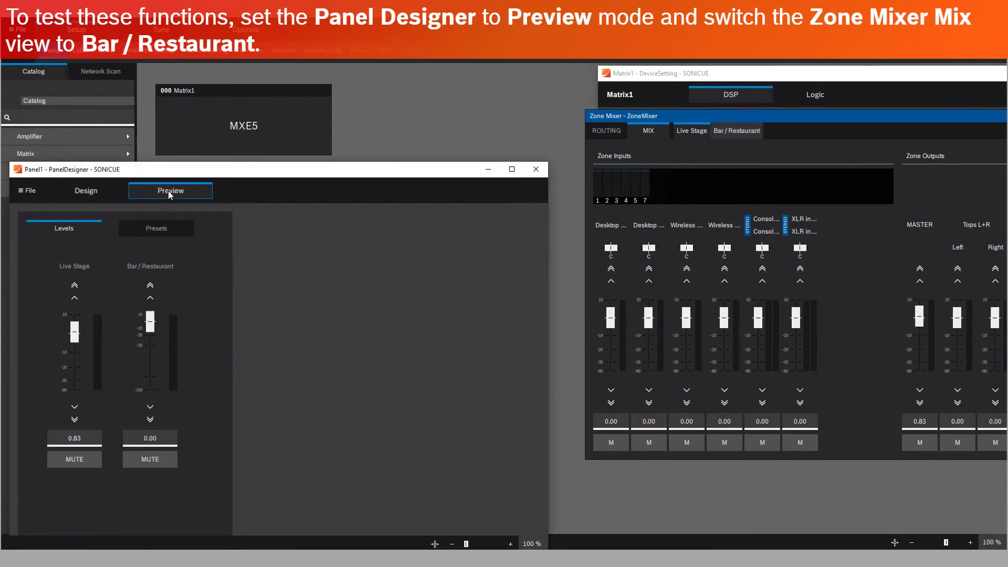
click(730, 129)
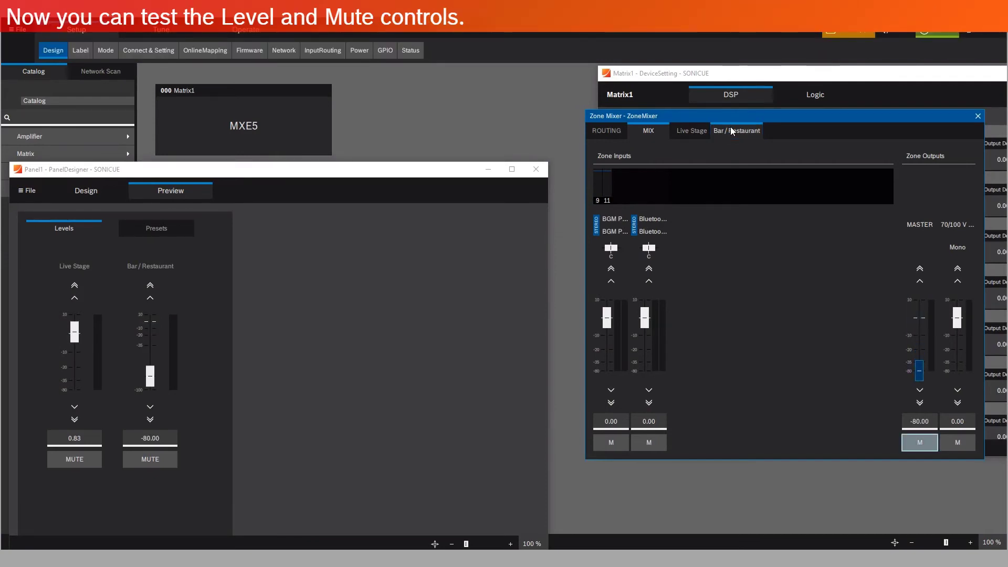
click(918, 443)
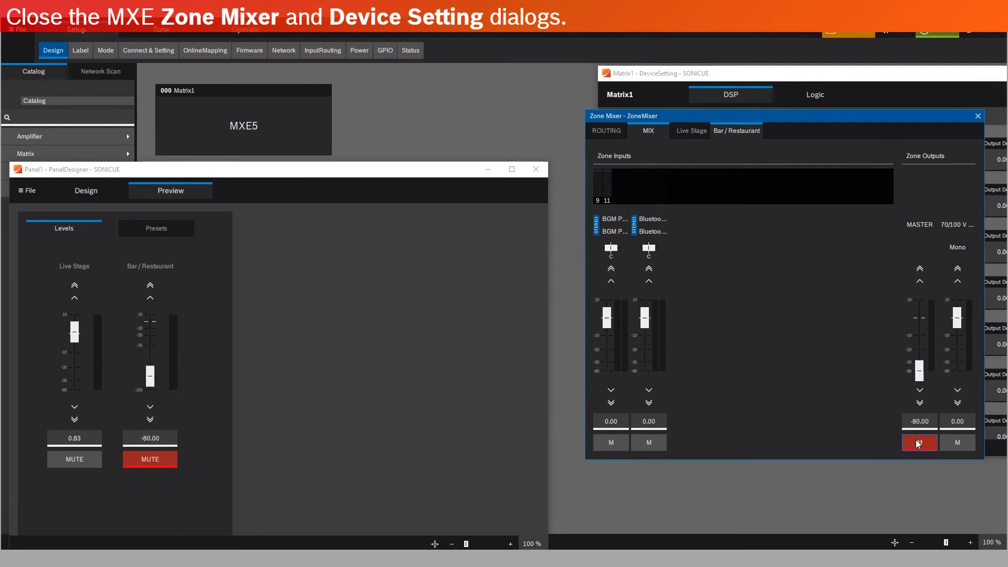
- Close both the Zone Mixer window and the Device Setting window
click(976, 116)
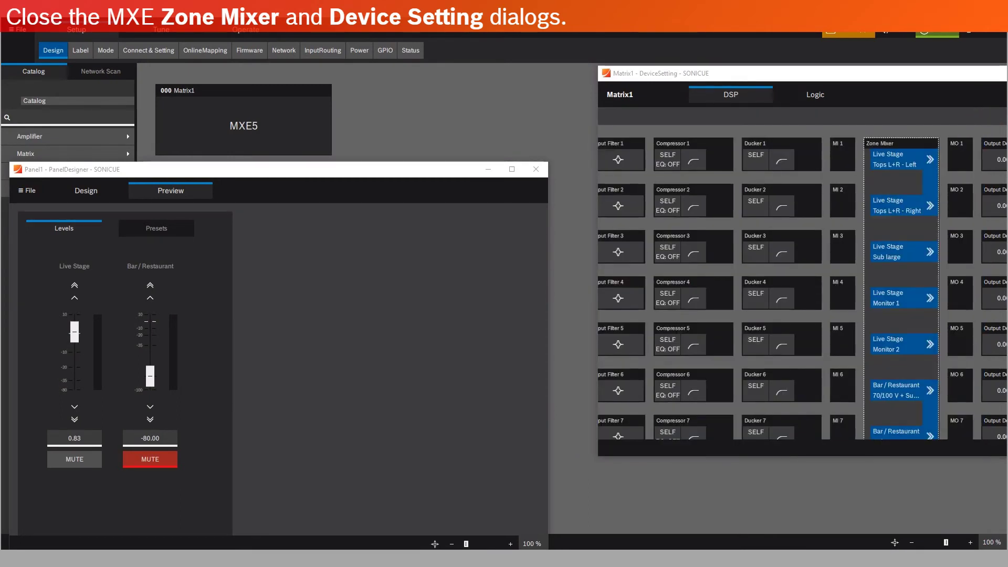
drag(958, 73, 824, 81)
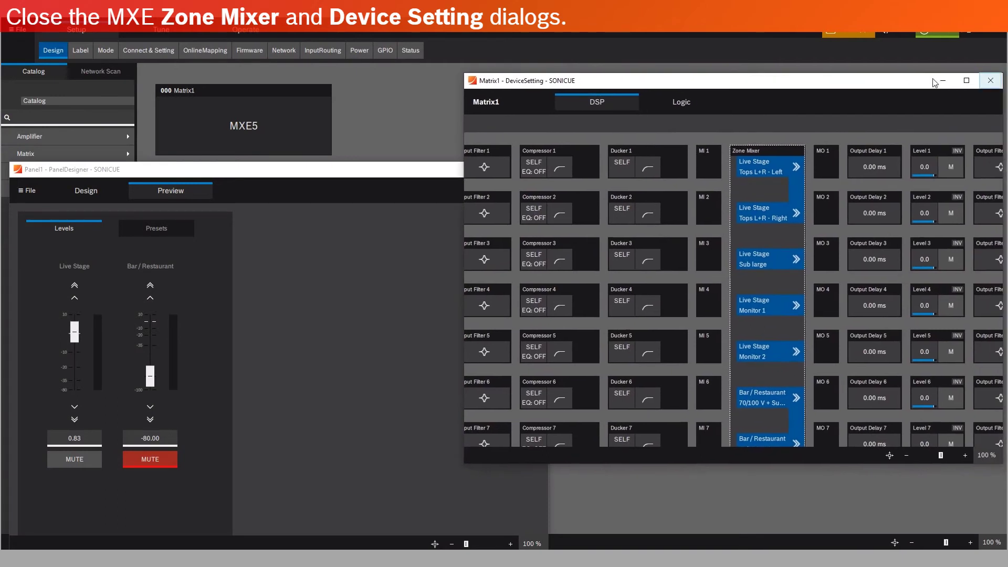
click(990, 80)
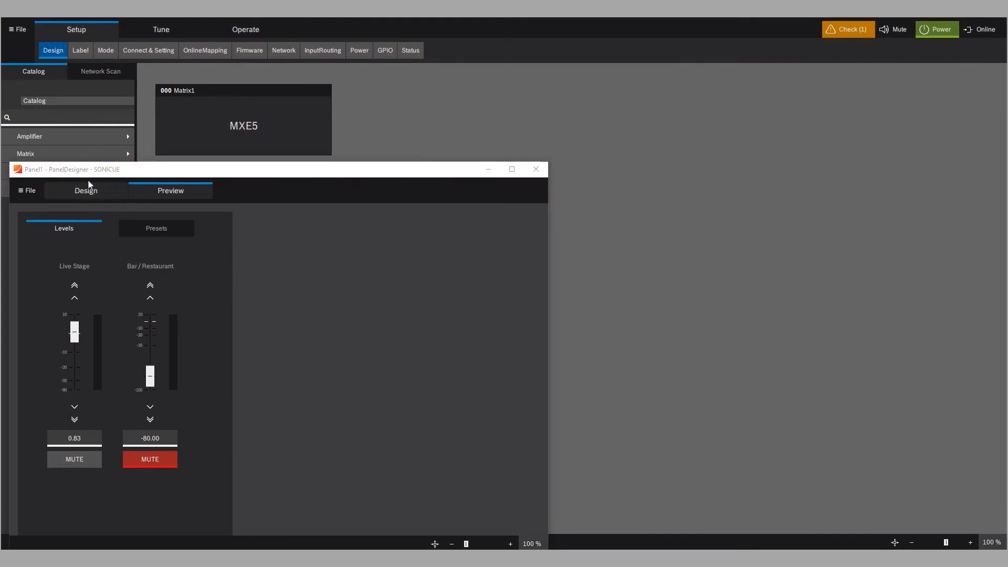
- Back in design mode, add a Button to the Presets page with text 'Preset 1'
click(88, 188)
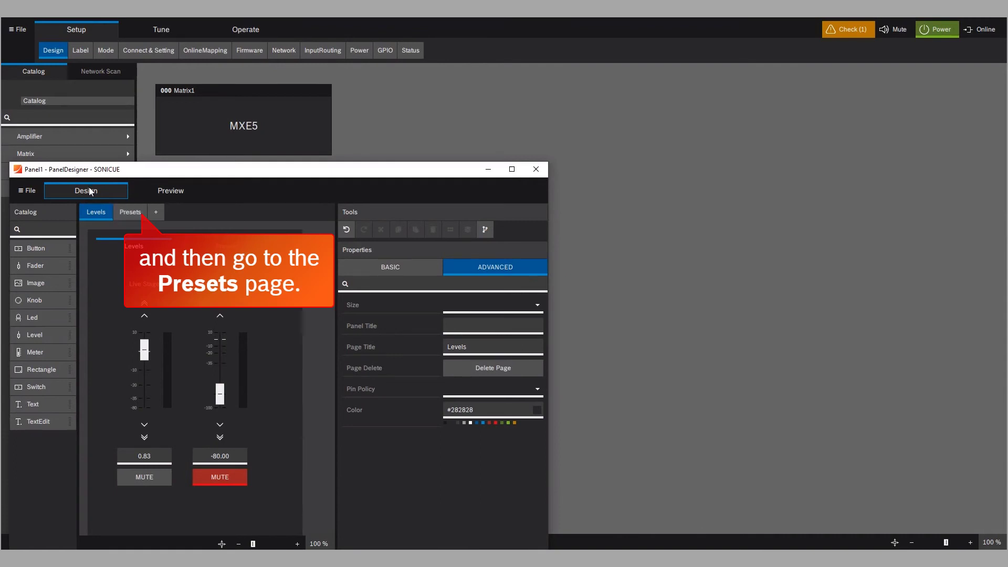
click(130, 212)
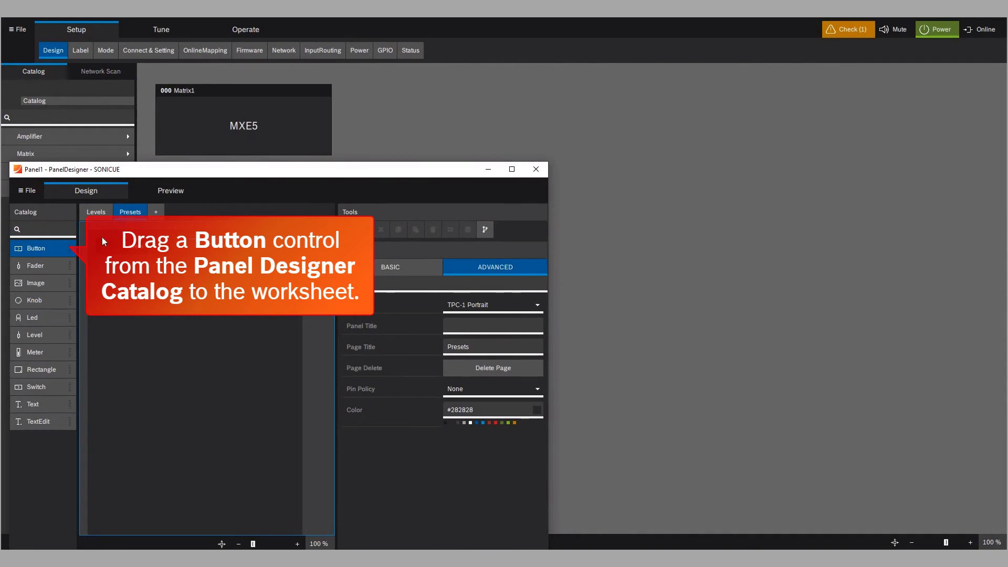
drag(31, 248, 103, 268)
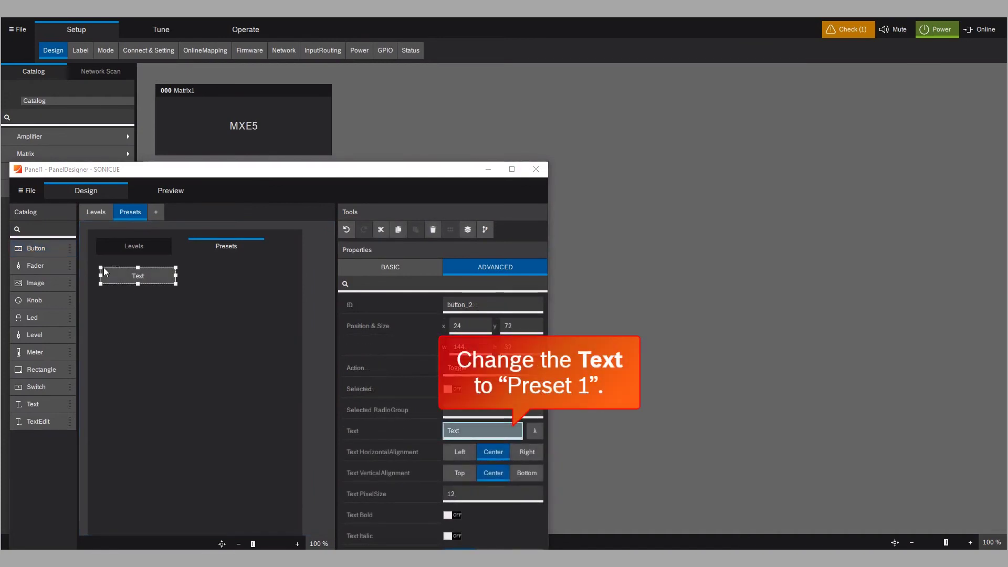
double_click(455, 430)
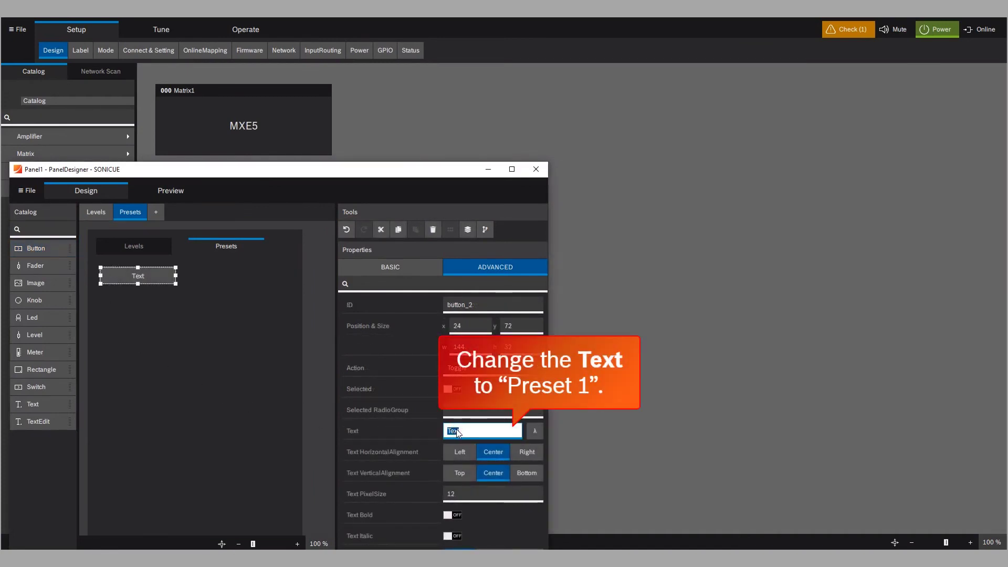
text(Preset 1)
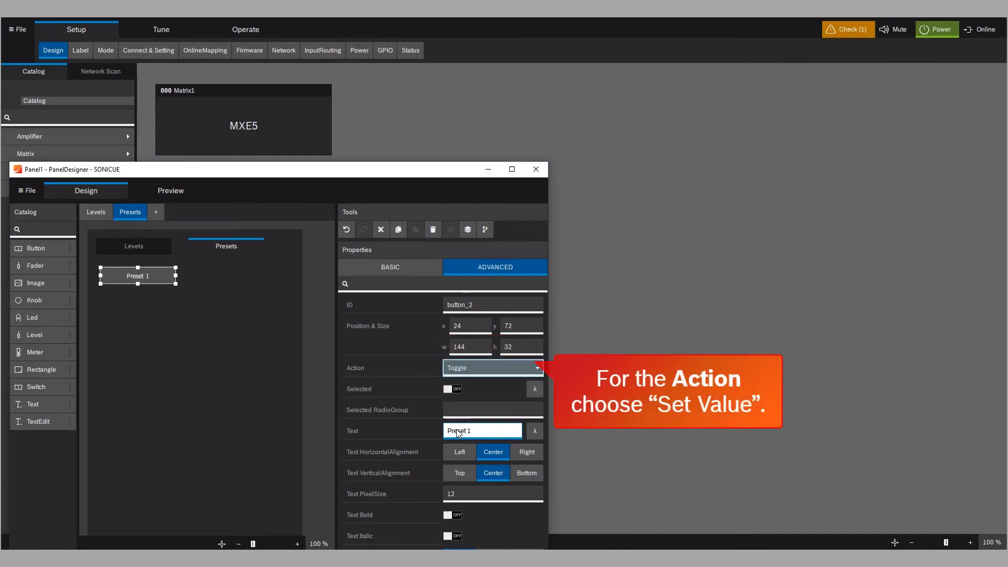
- Set the Preset 1 button's Action to Set Value
click(537, 367)
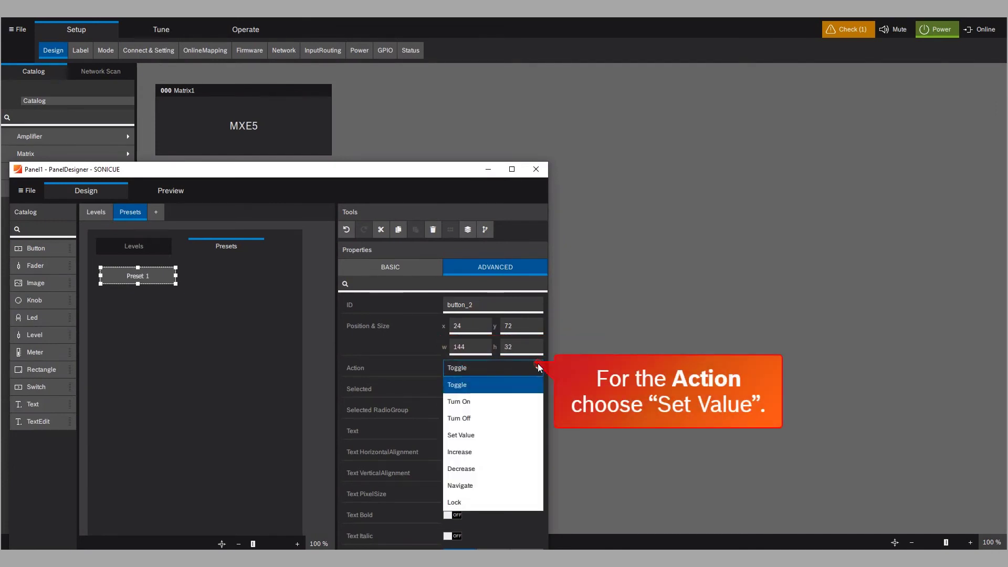
click(476, 433)
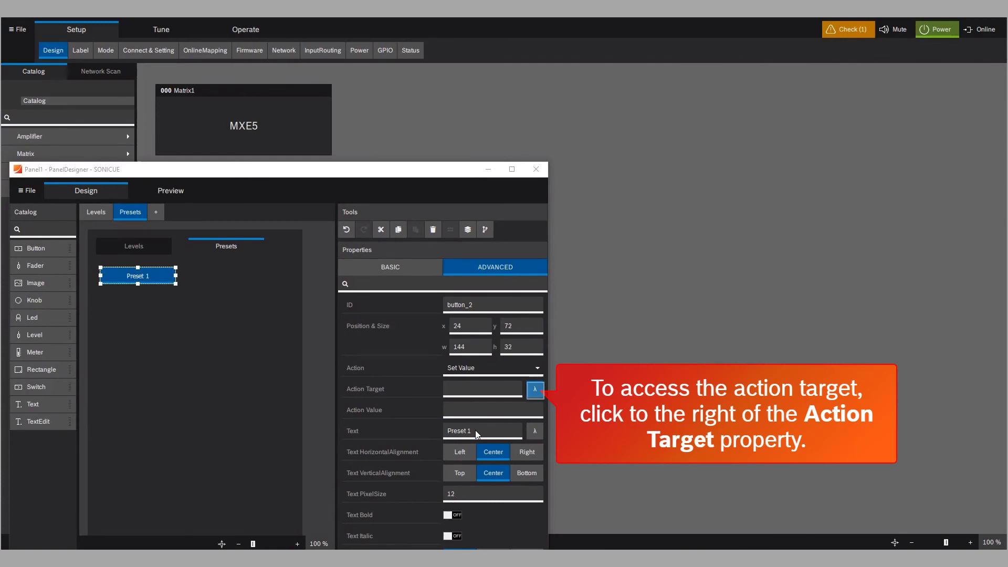
- Bind the button's Action Target to Matrix1's Preset (U04) parameter
click(535, 391)
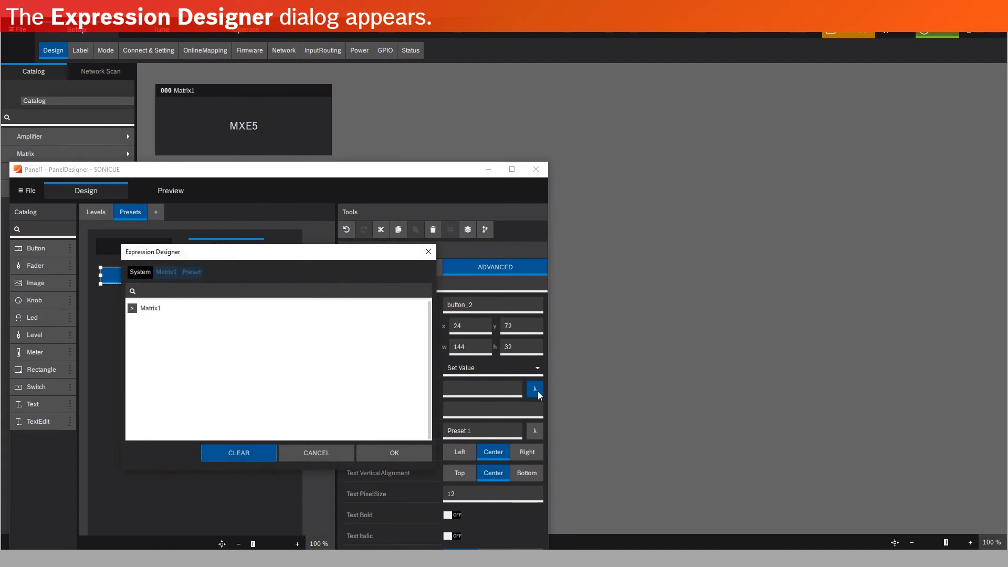
click(133, 308)
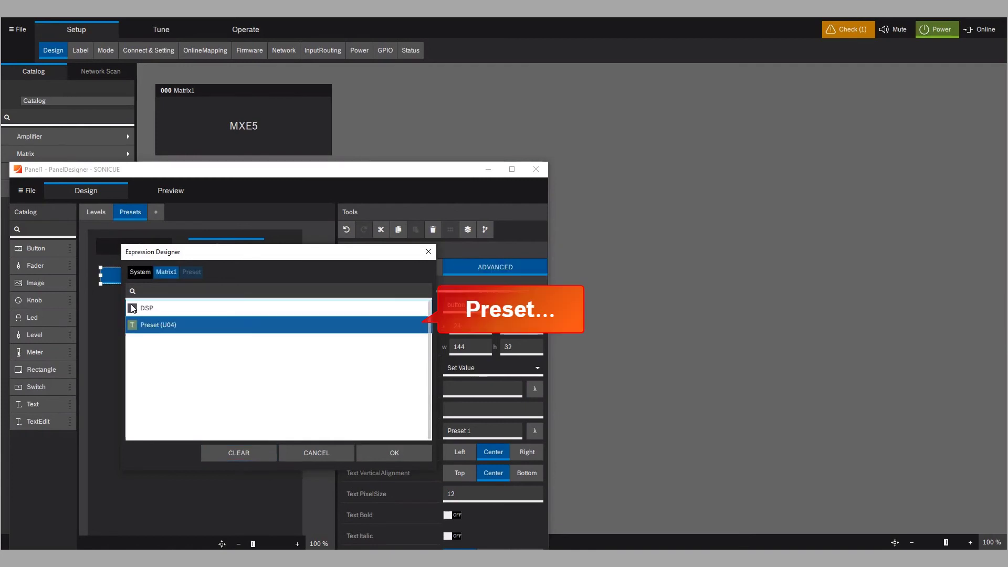
click(151, 325)
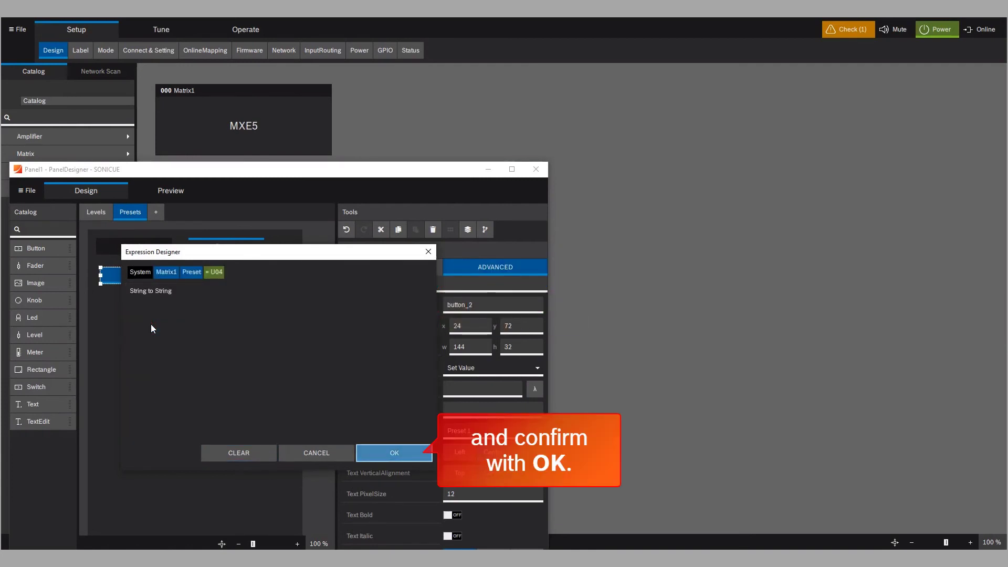
click(372, 452)
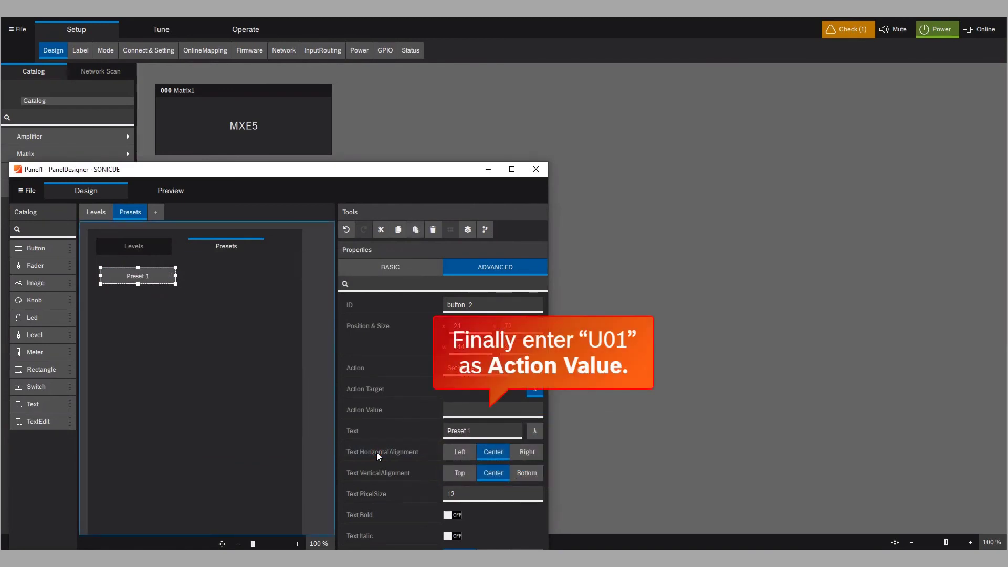
- Give the button Action Value U01, then paste copies stacked in a column beneath it
click(457, 412)
text(U01)
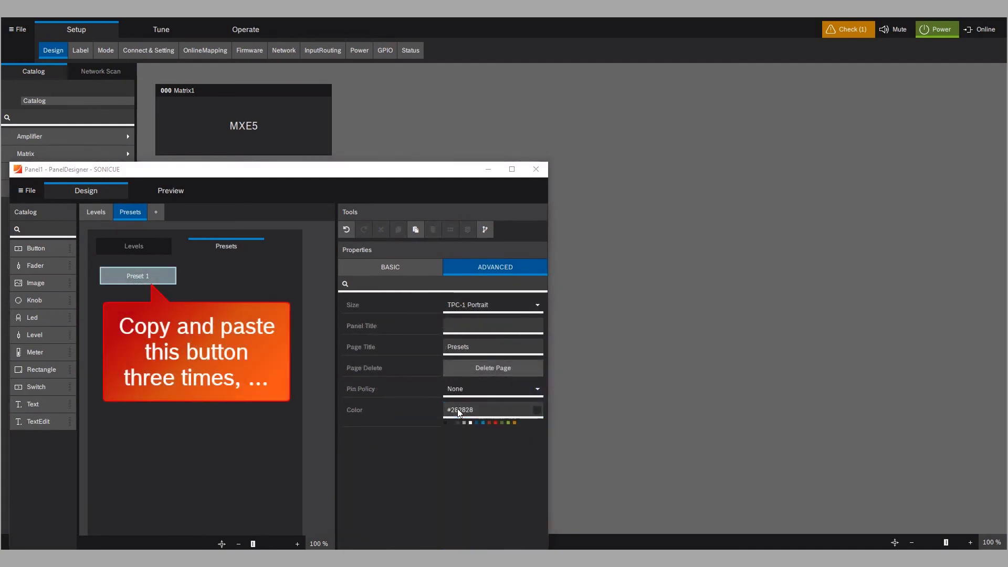
click(155, 280)
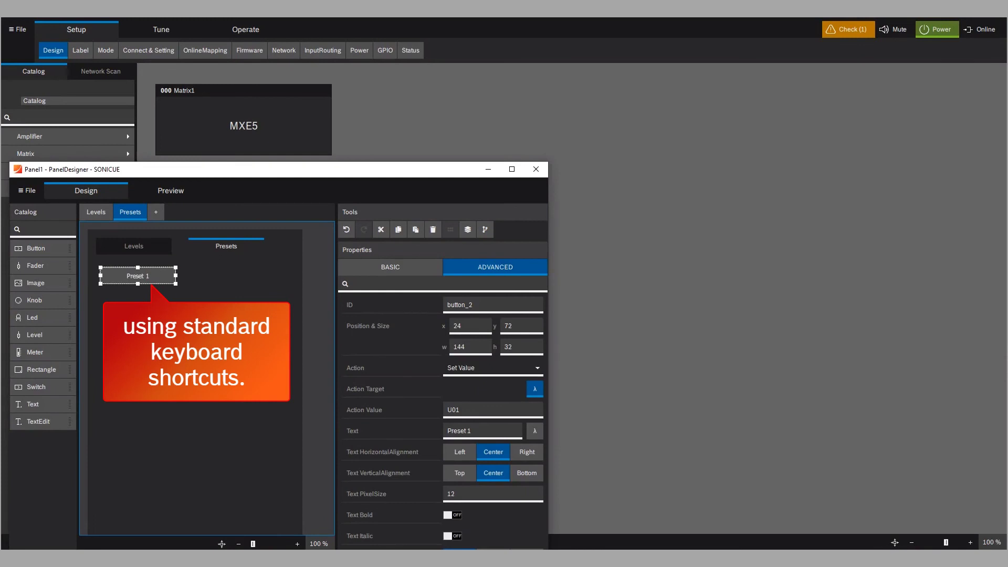
key(ctrl+v)
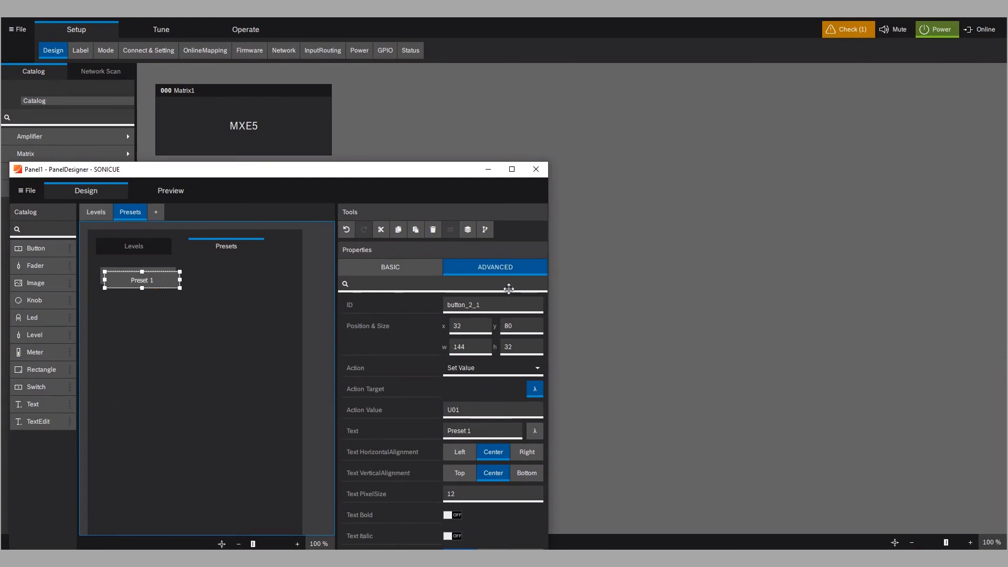
drag(152, 278, 150, 298)
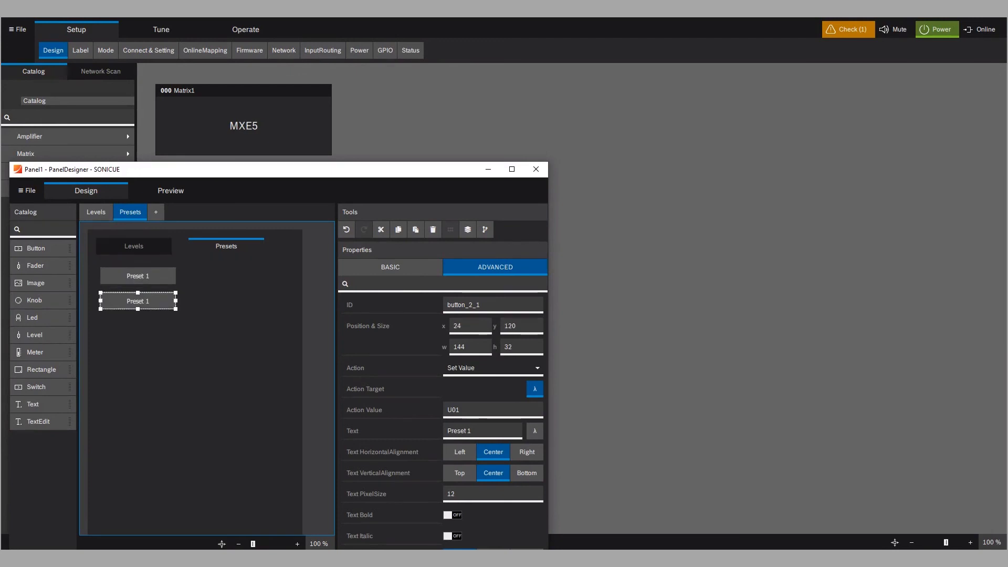
key(ctrl+v)
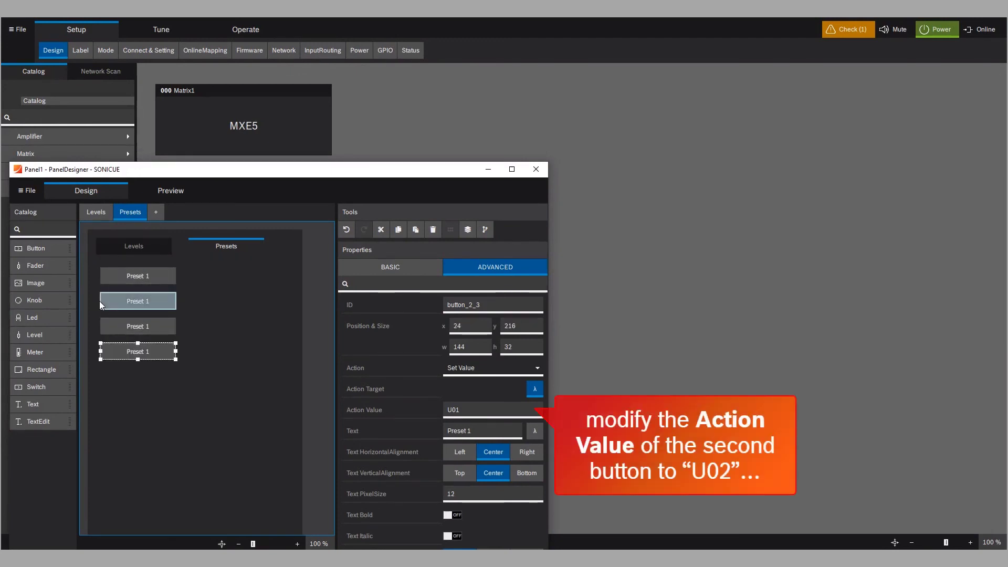
- Set the second button's Action Value to U02 and its label to Preset 2
click(166, 302)
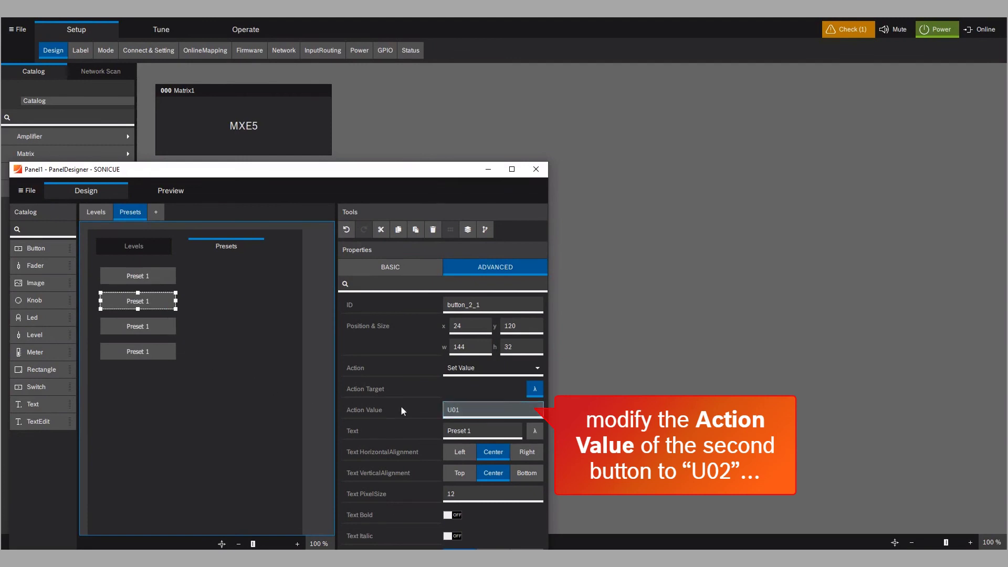
click(477, 411)
click(478, 413)
key(BackSpace)
text(2)
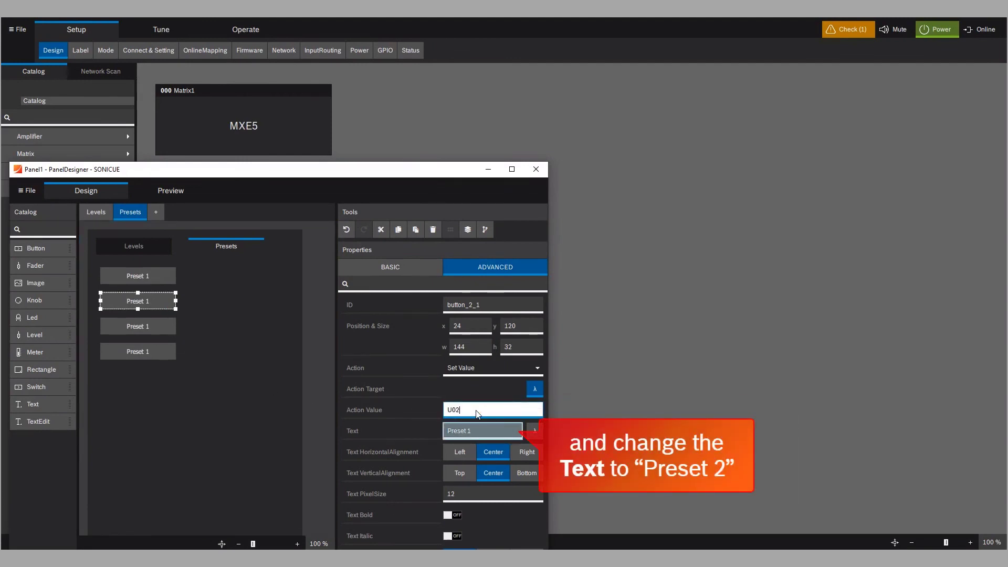
click(477, 430)
click(478, 432)
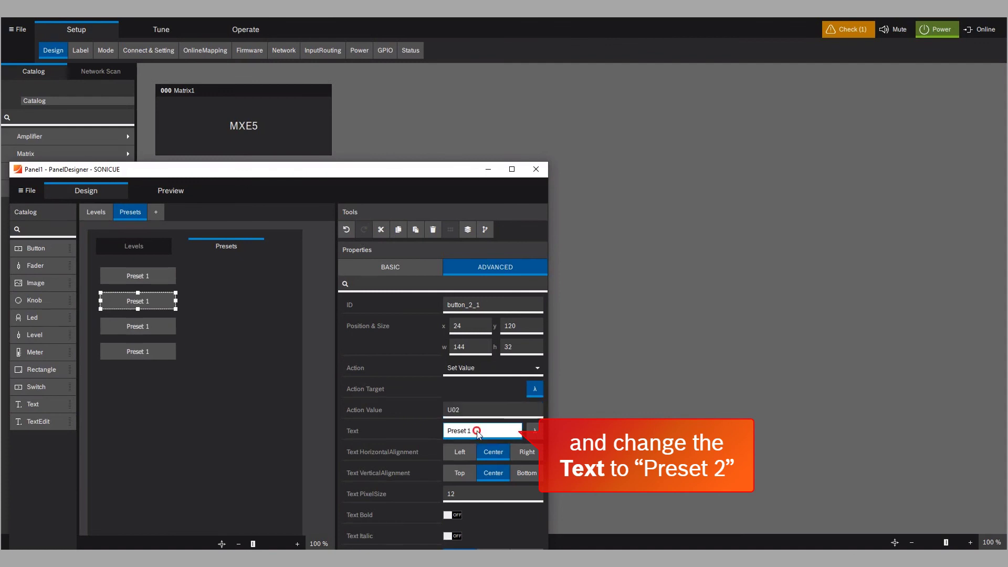
key(BackSpace)
text(2)
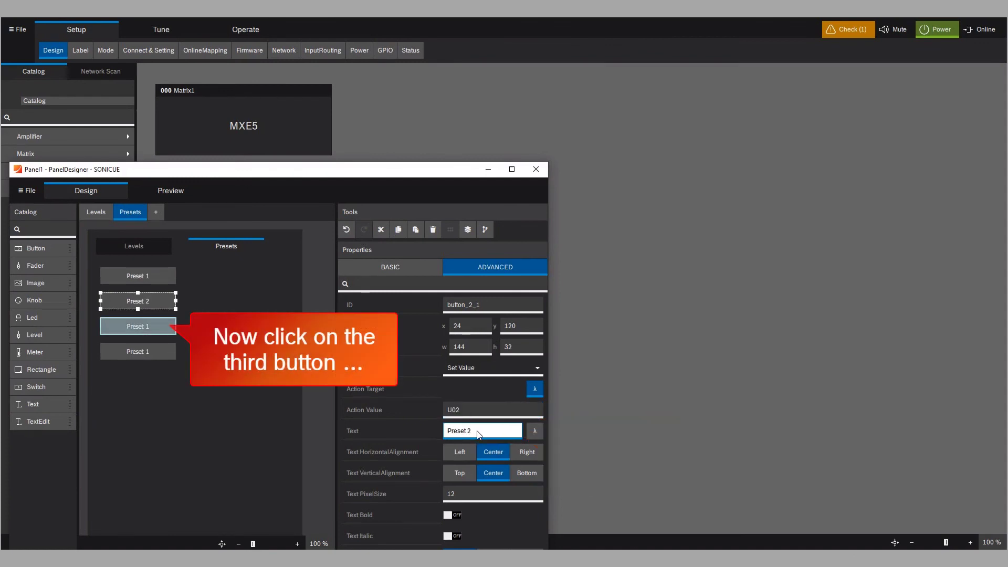
- Give the third button Action Value U03 and the label Preset 3
click(158, 325)
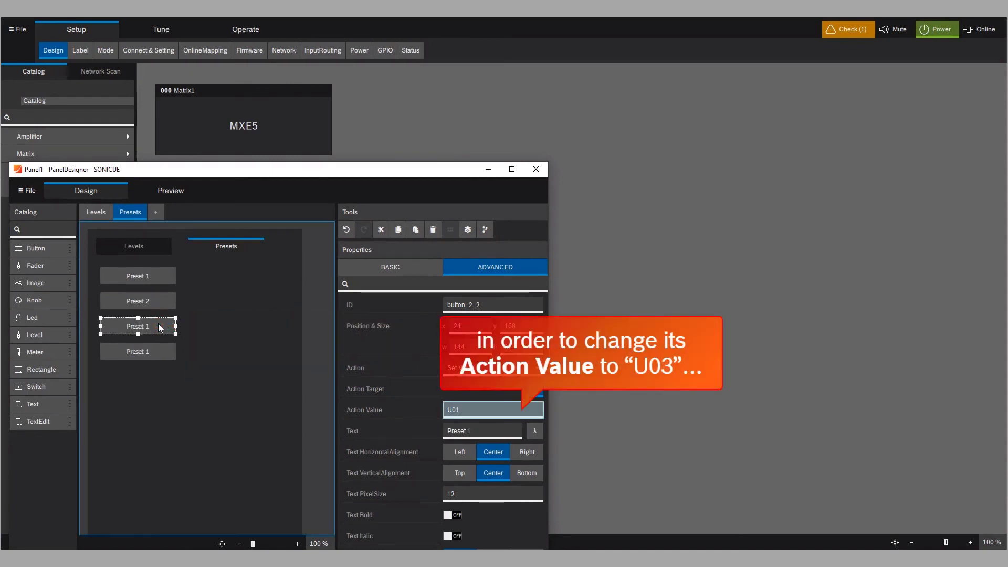
double_click(471, 410)
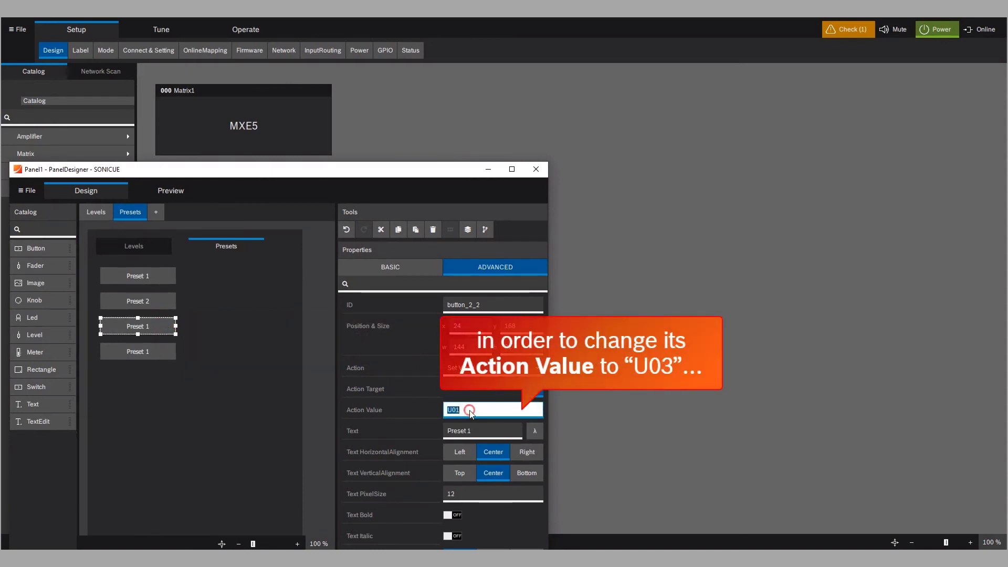
text(U0)
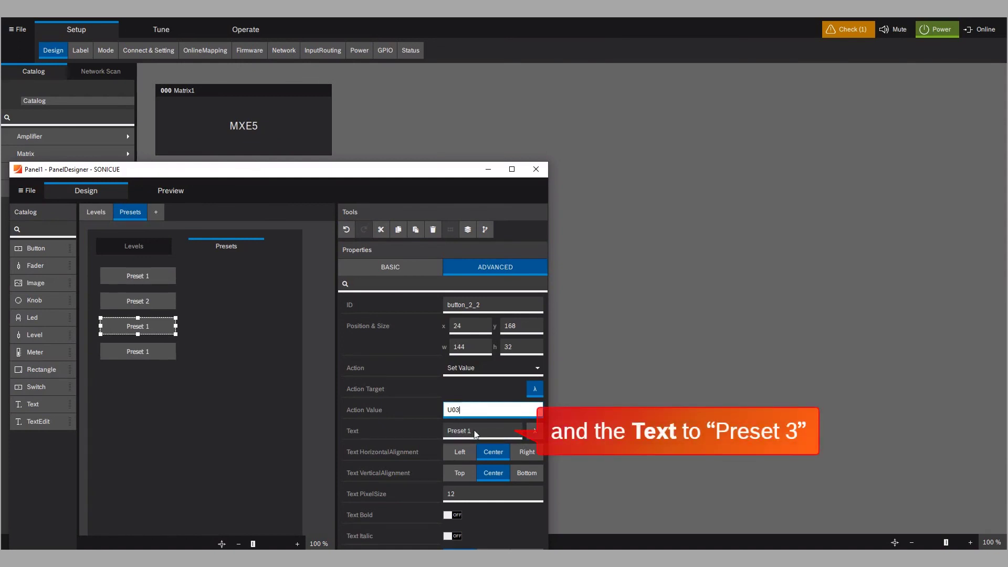
double_click(475, 431)
text(Preset 3)
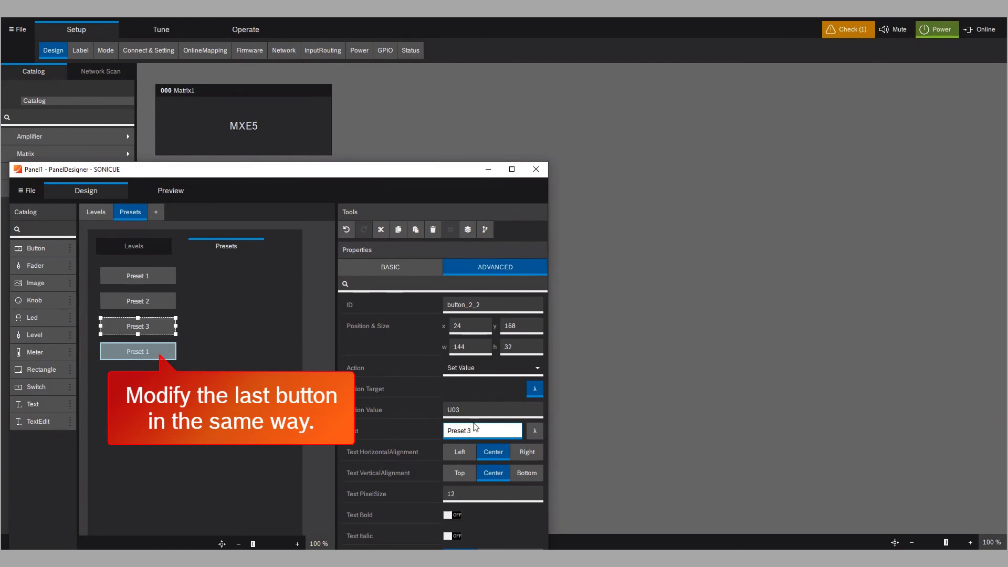
- Change the fourth button's Action Value to U04 and its label to Preset 4
click(169, 354)
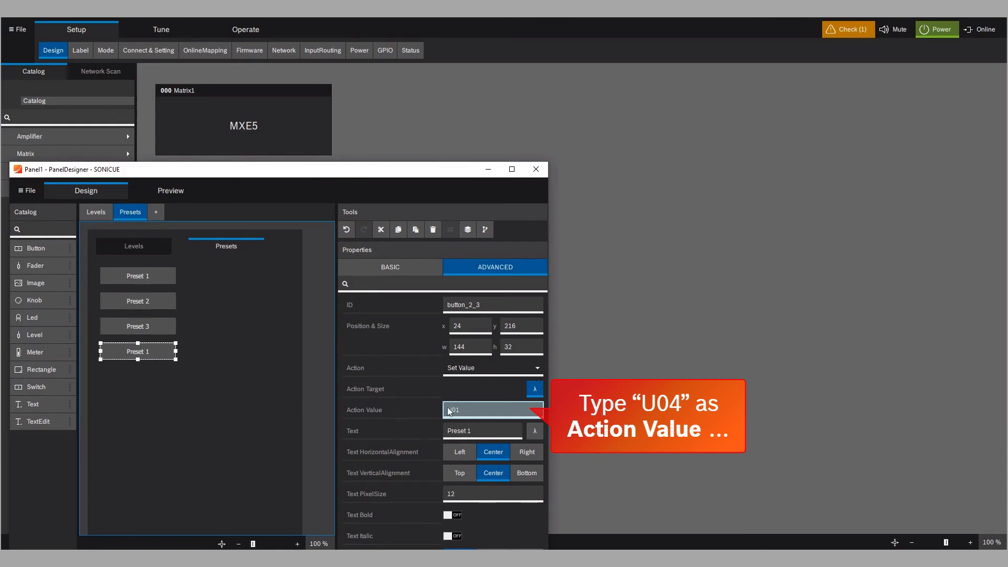
click(471, 409)
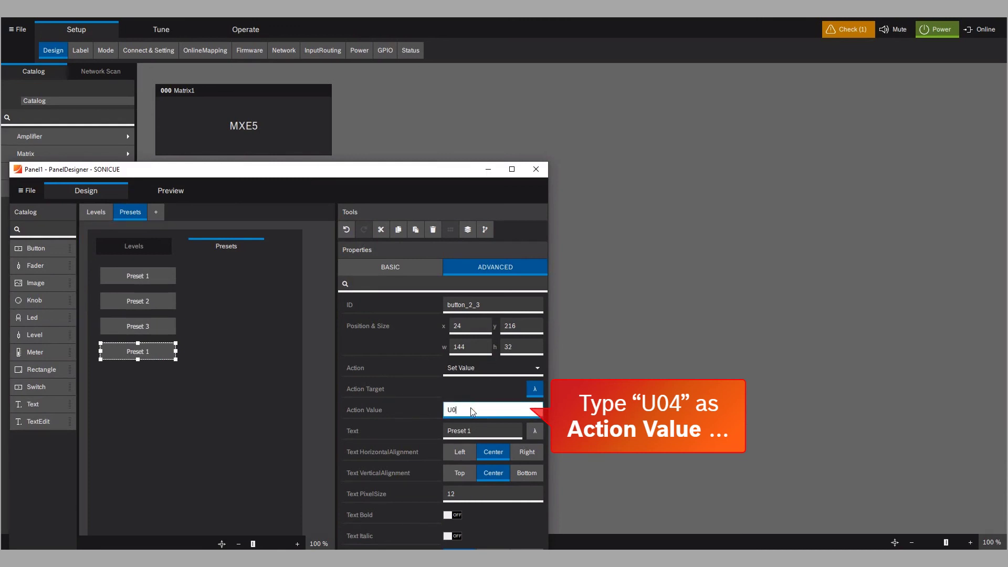
key(BackSpace)
text(4)
key(Tab)
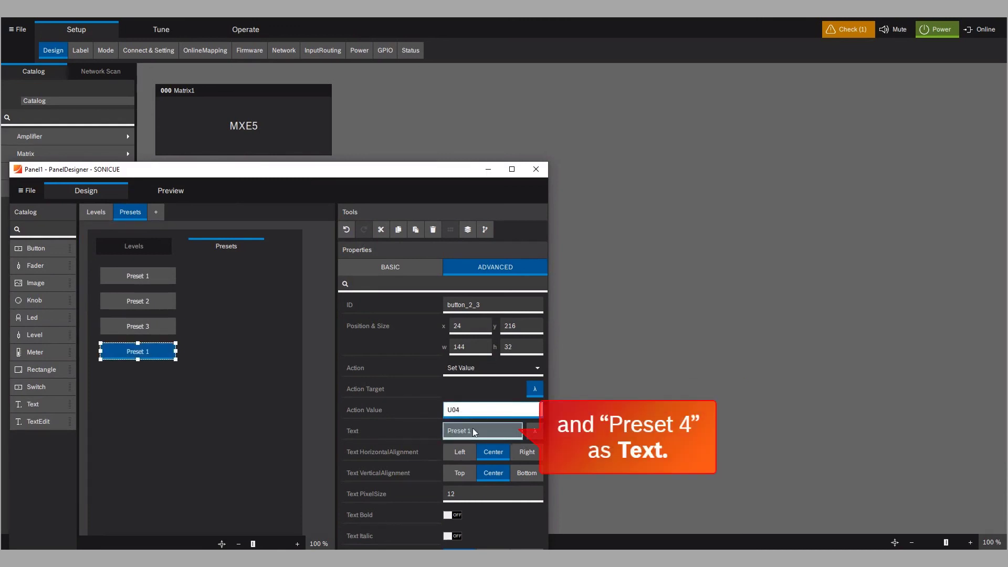
click(476, 432)
click(476, 434)
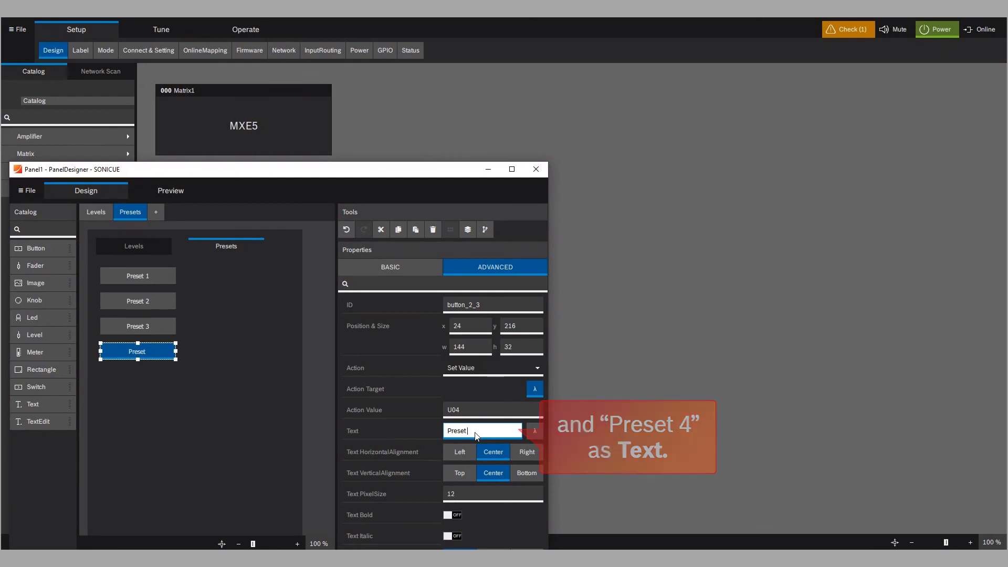
key(BackSpace)
text(4)
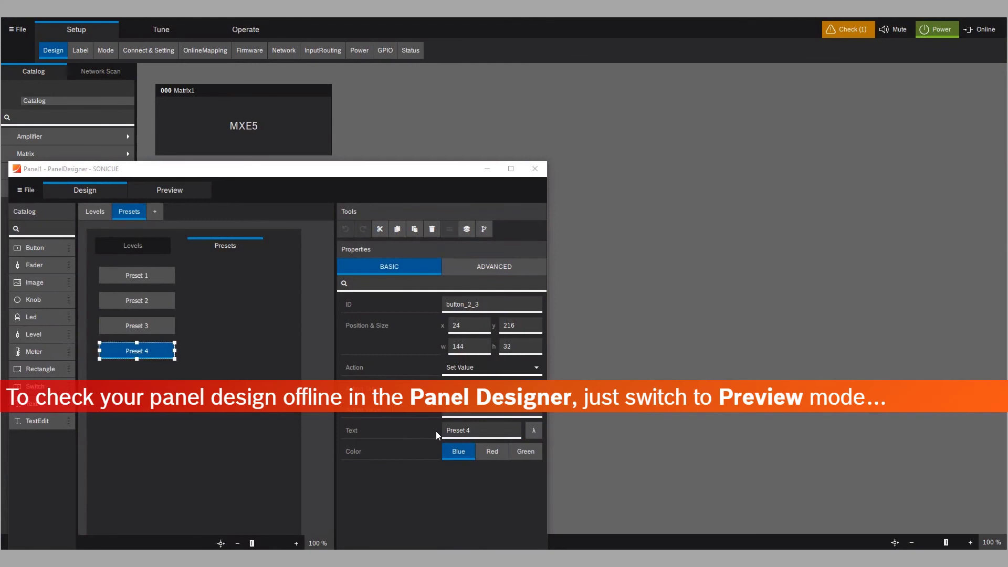
- Preview the panel with the main window on Tune, then recall Preset 1 and Preset 2 on Matrix1
click(180, 192)
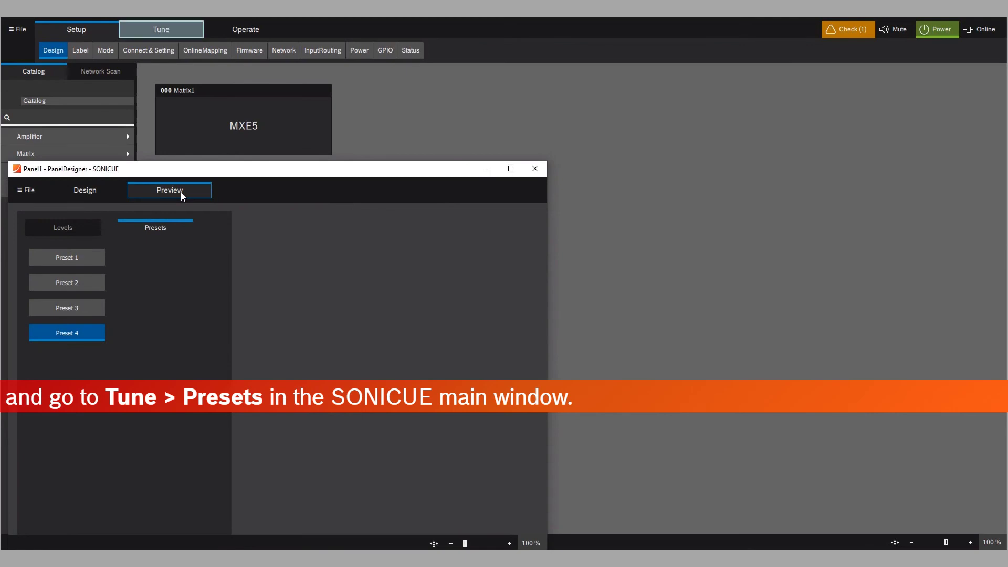
click(162, 30)
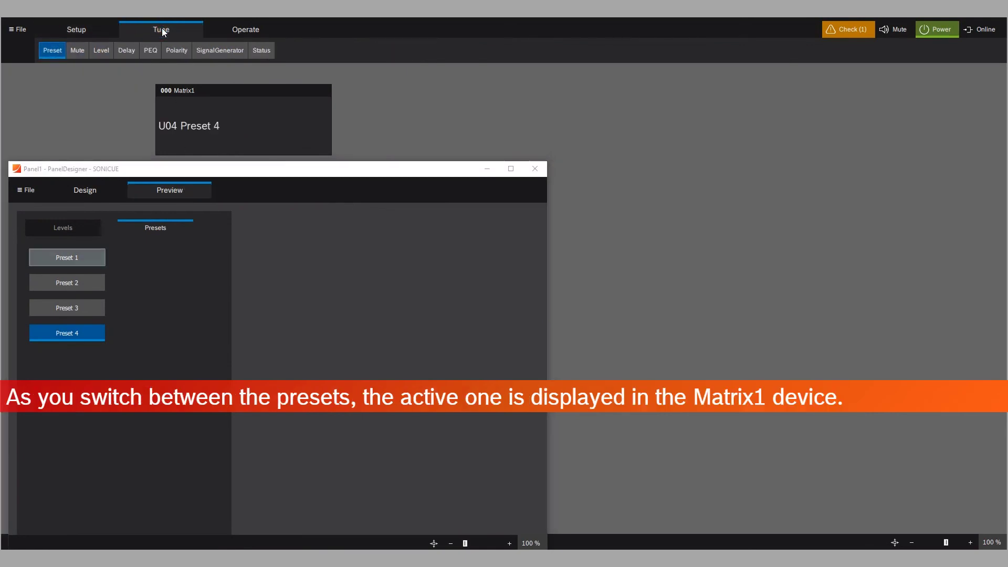
click(89, 256)
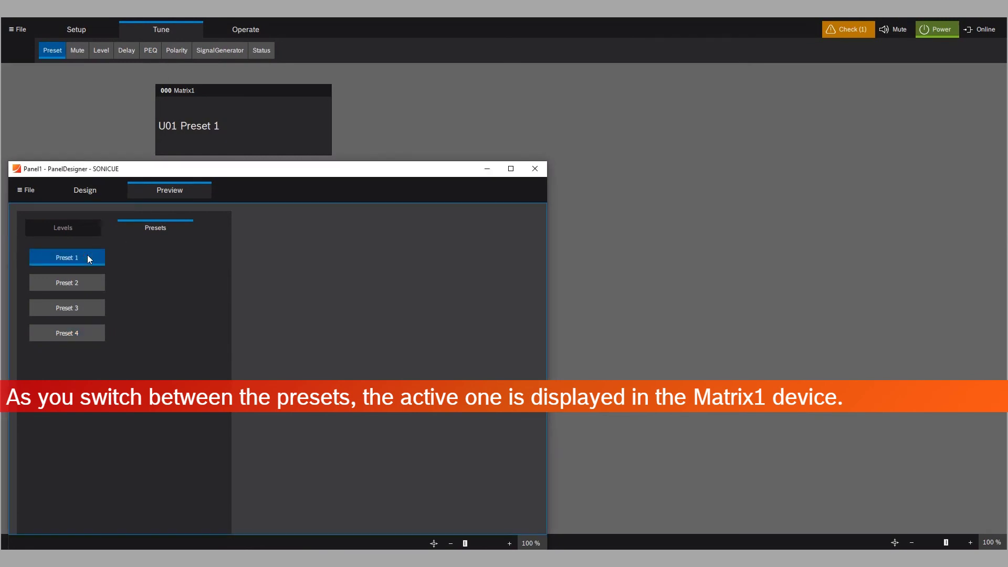
click(87, 283)
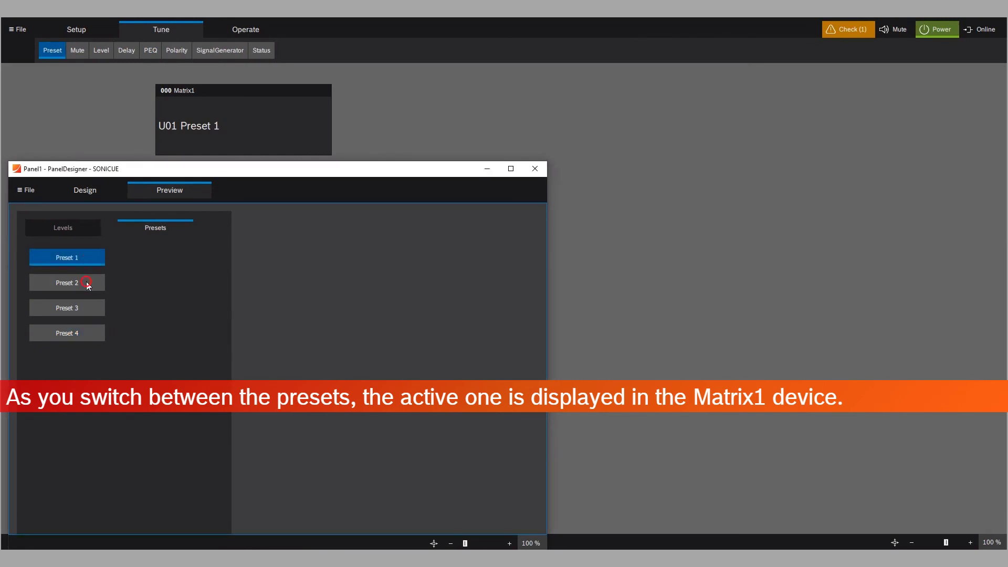